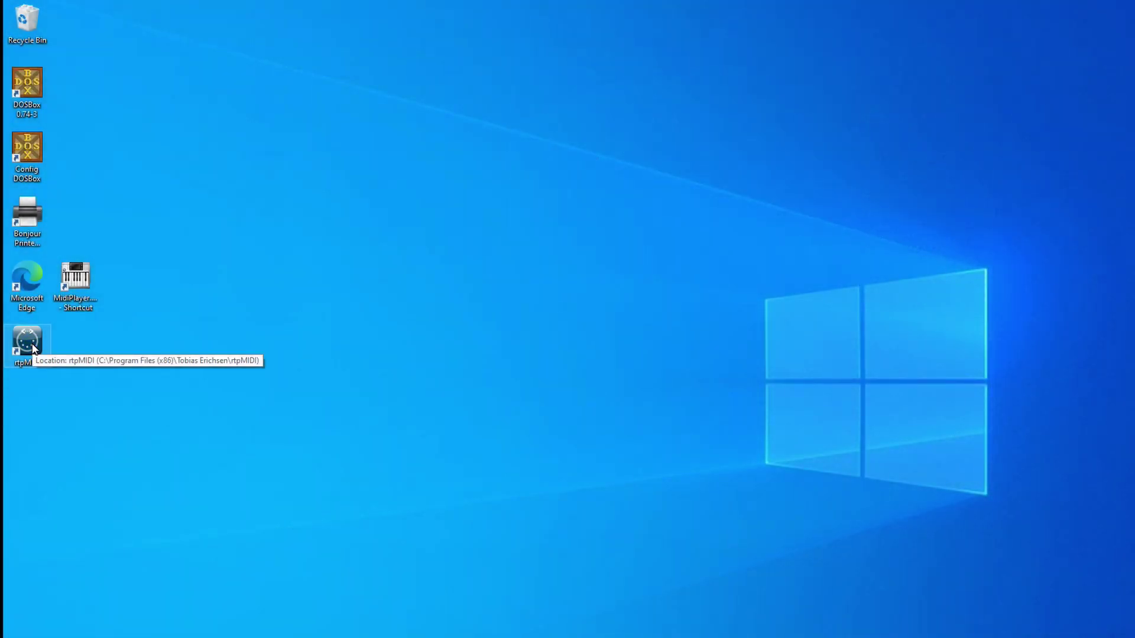
# Add and enable a new rtpMIDI session on port 5004, then start the iPad's Sound Canvas app
pyautogui.doubleClick(33, 347)
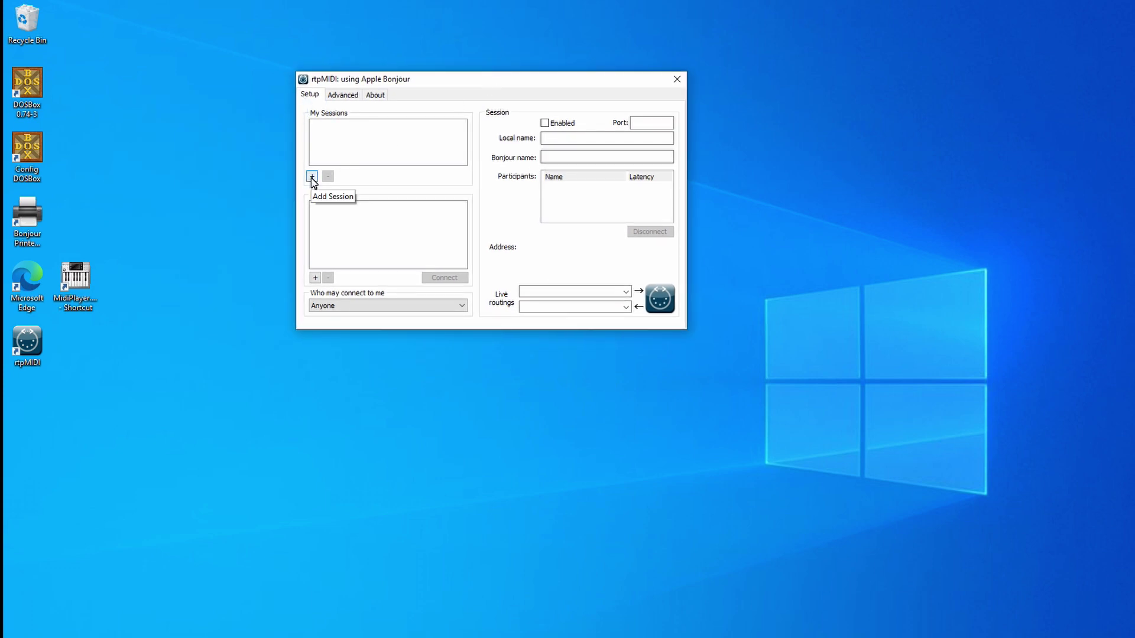
pyautogui.click(312, 176)
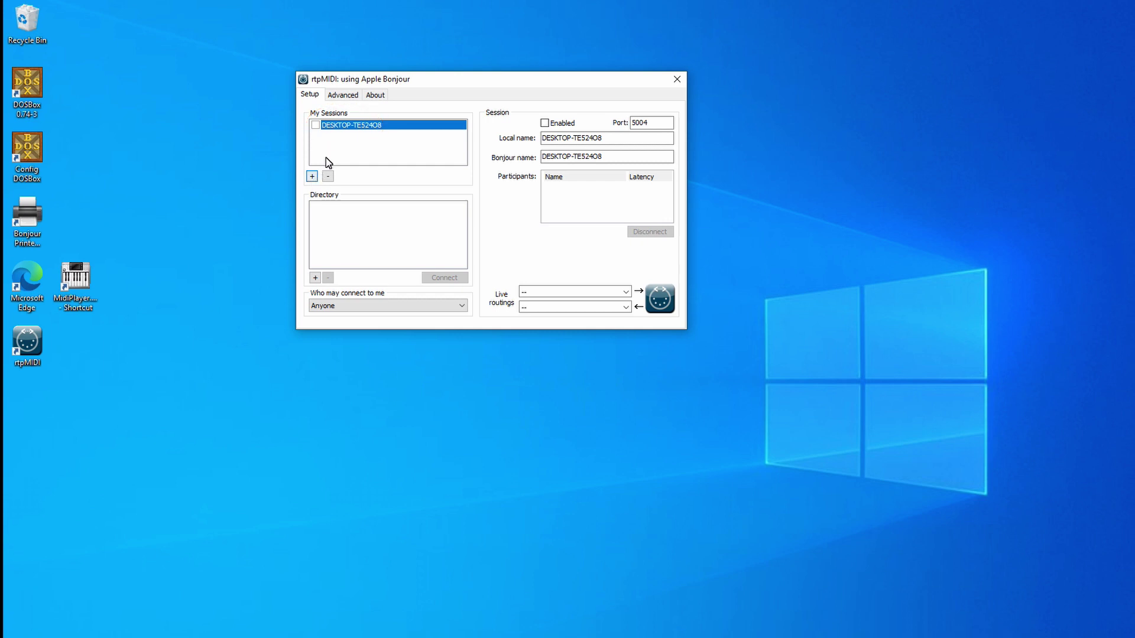
pyautogui.click(315, 125)
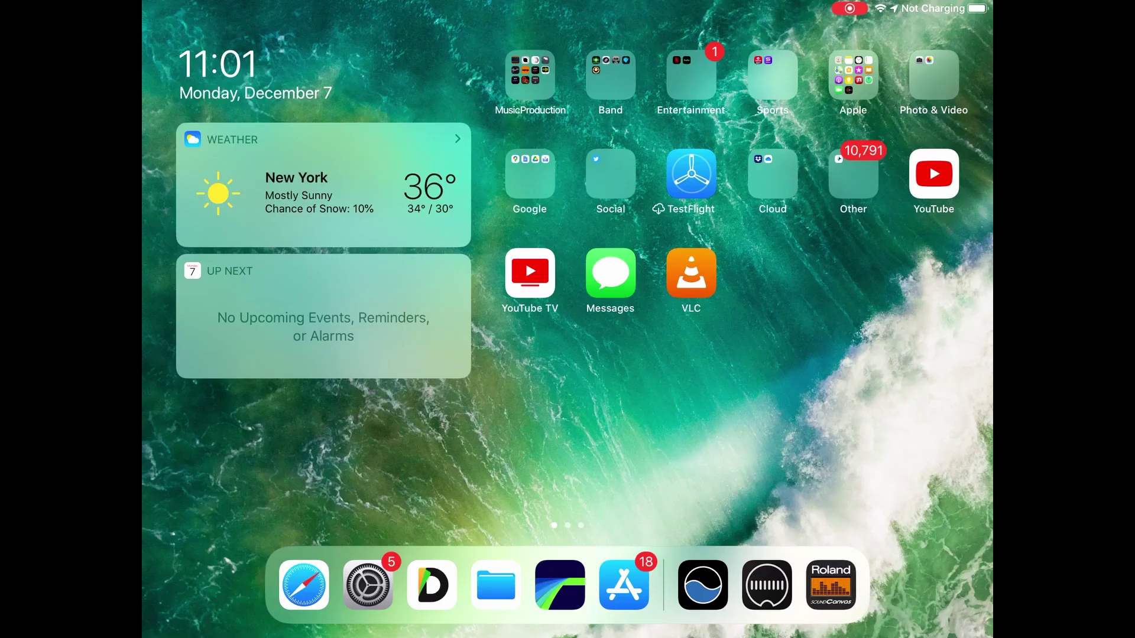
pyautogui.click(831, 585)
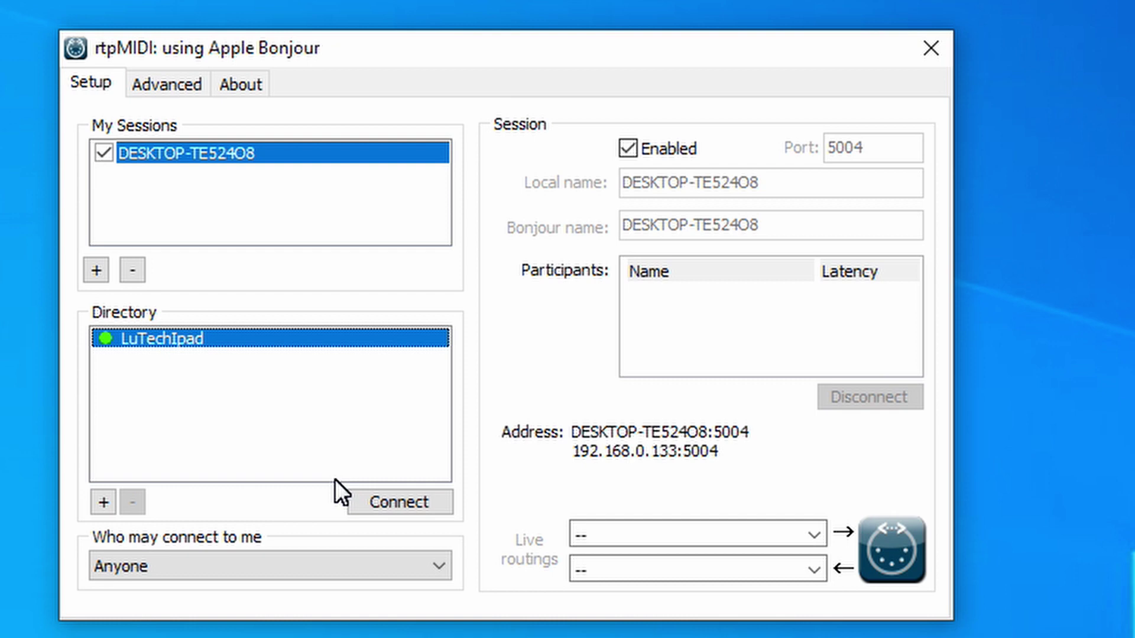
# Connect the rtpMIDI session to the iPad listed in the Directory
pyautogui.click(378, 512)
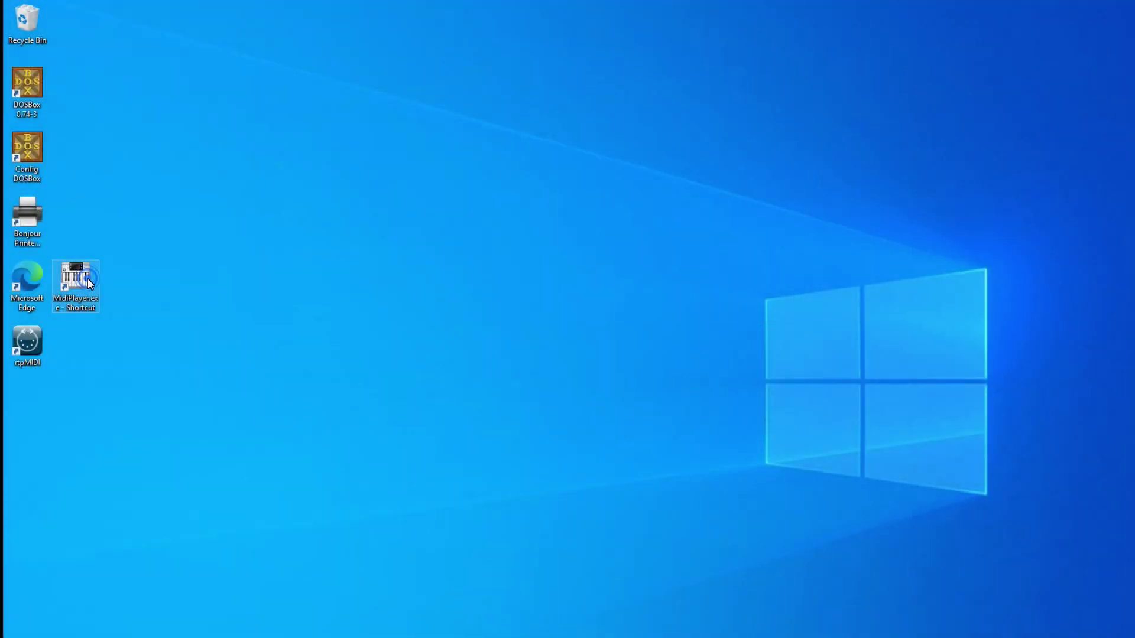
# Turn off Use Midi Mapper in Midi Player and set Output Port to DESKTOP-TE524O8
pyautogui.doubleClick(76, 278)
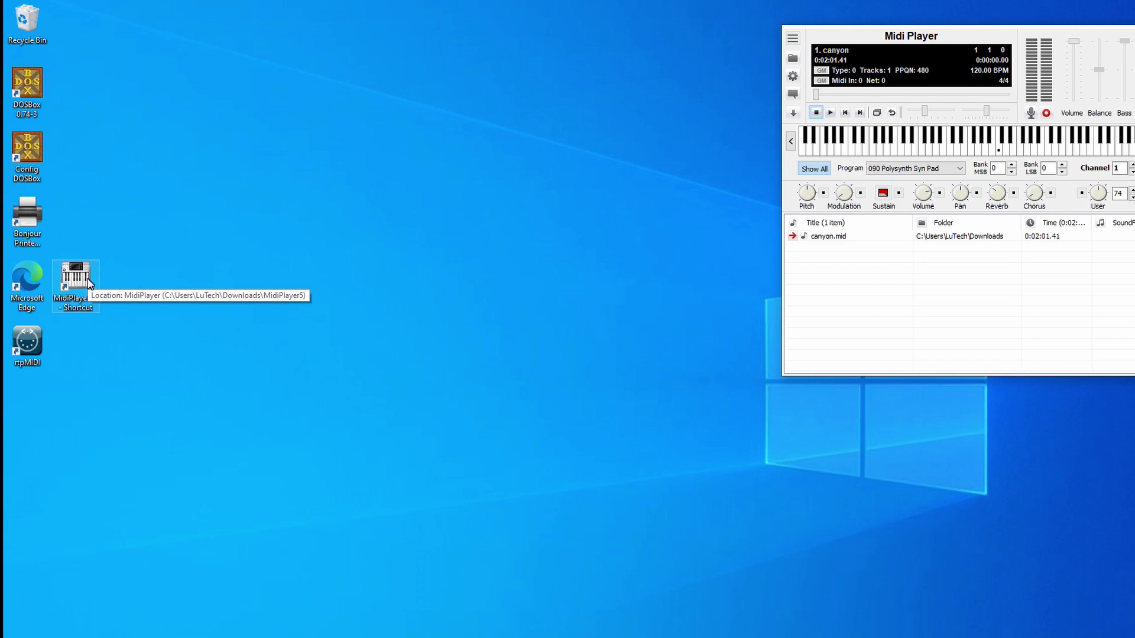
pyautogui.moveTo(988, 35); pyautogui.dragTo(518, 95)
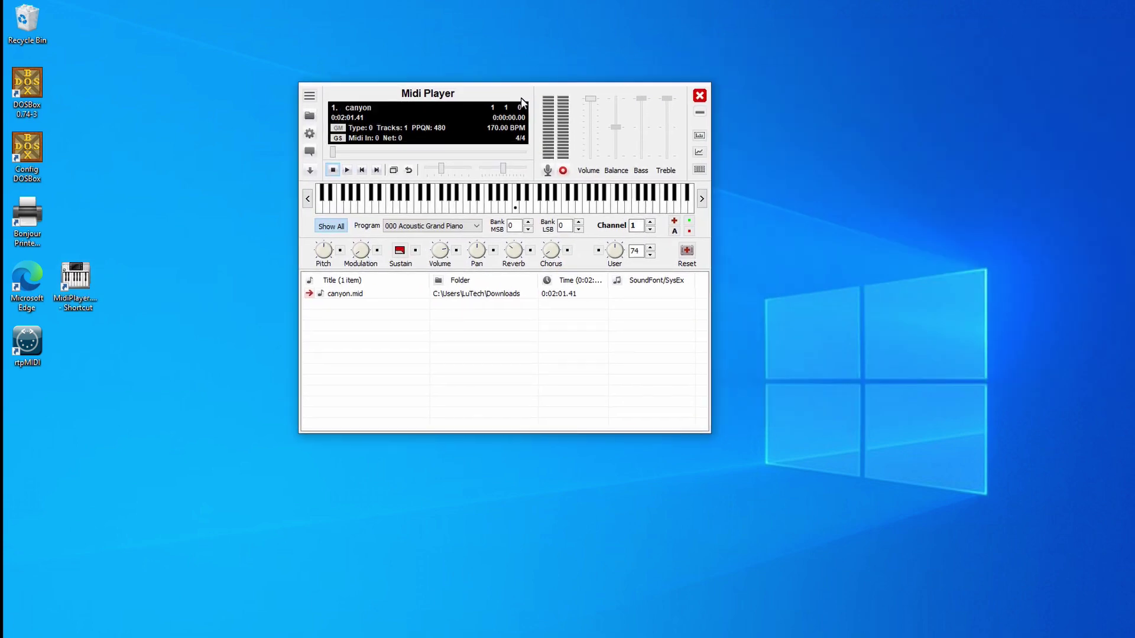
pyautogui.click(308, 132)
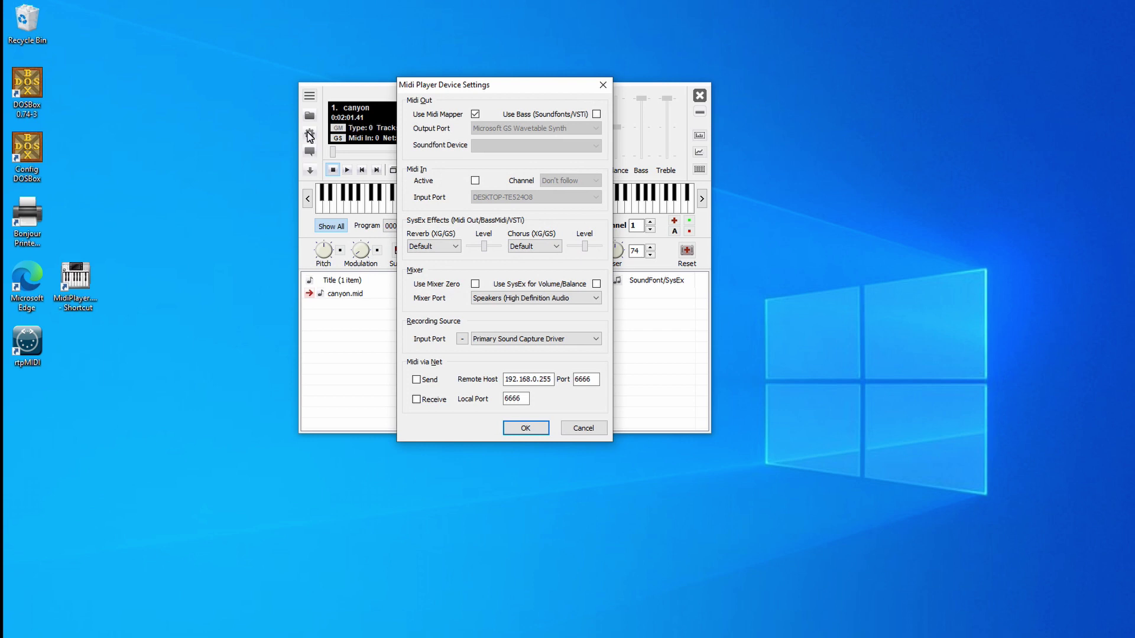
pyautogui.click(475, 115)
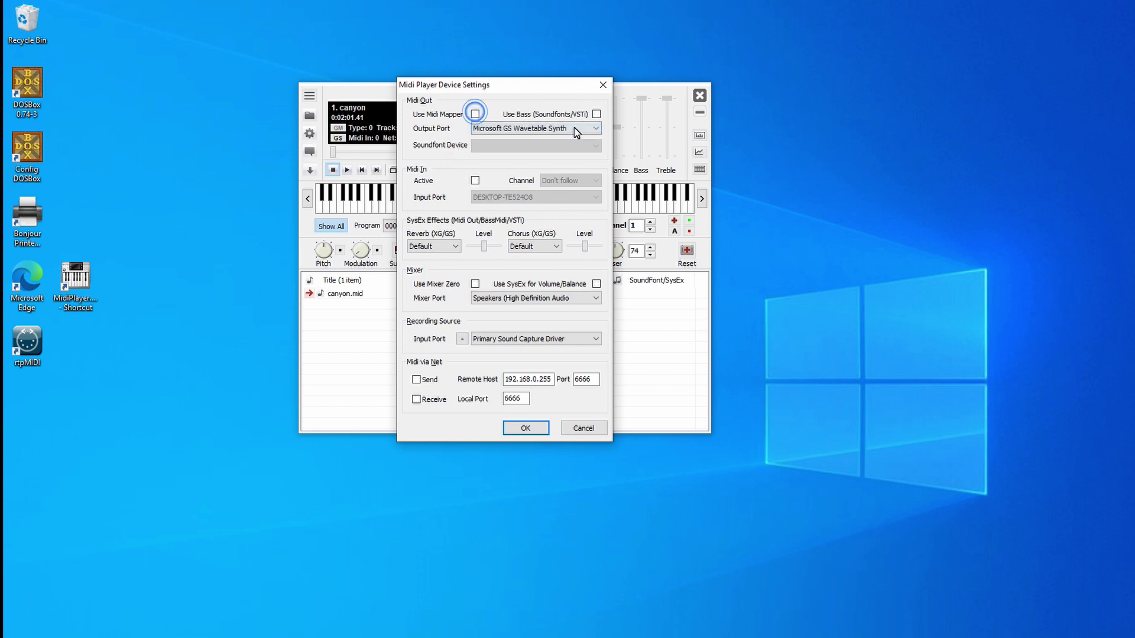
pyautogui.click(595, 128)
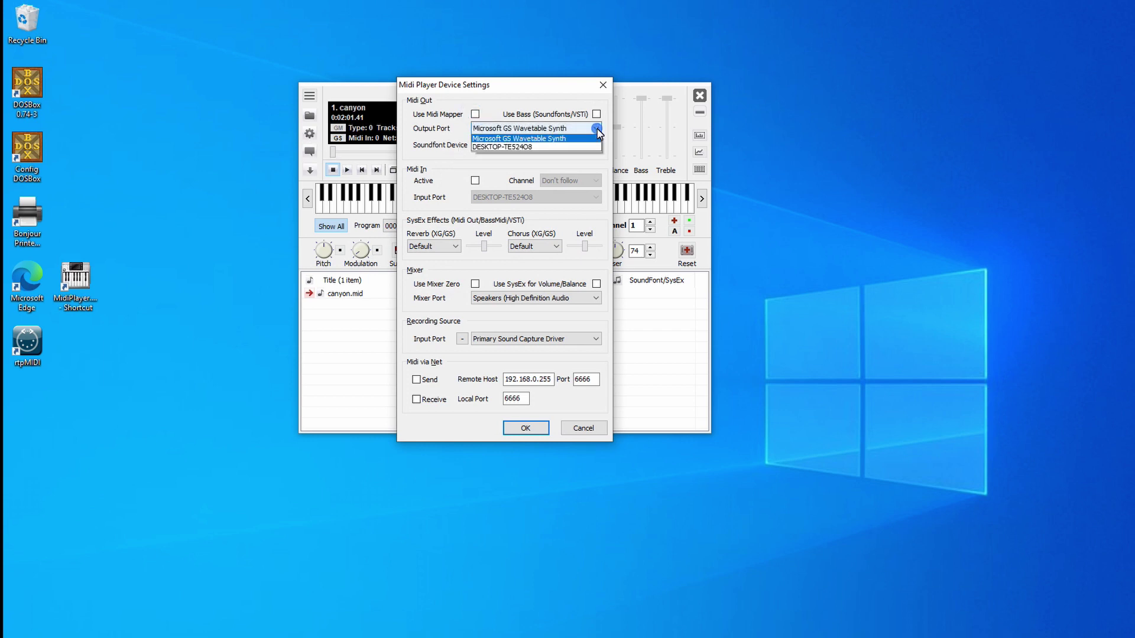
pyautogui.click(515, 148)
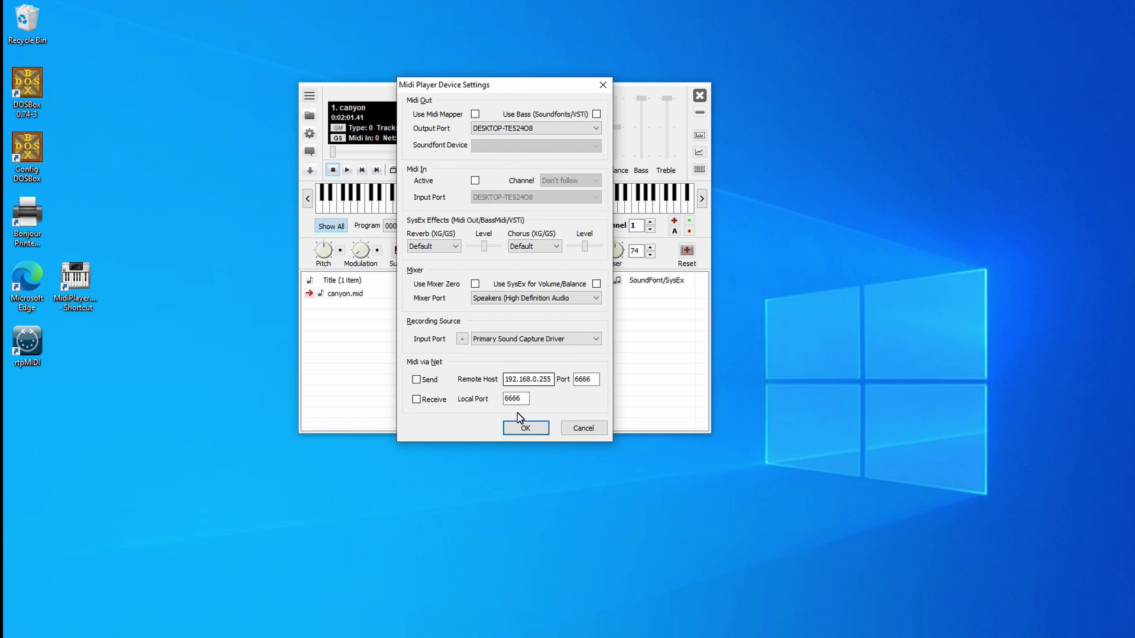
# Apply the Midi Player device settings and play canyon.mid to test the network output
pyautogui.click(528, 430)
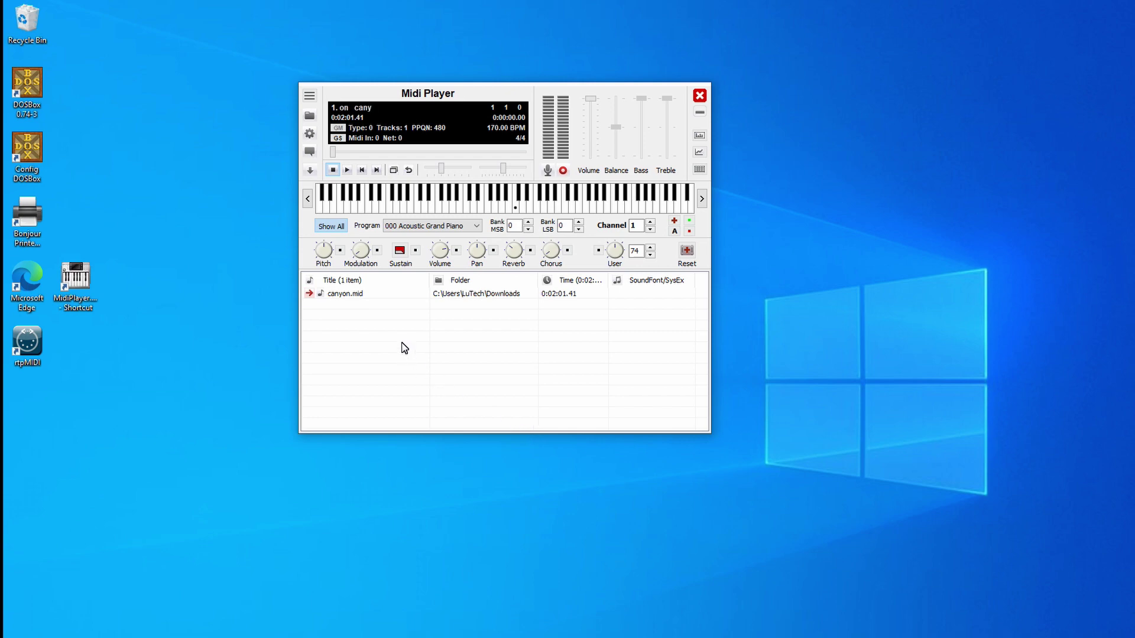
pyautogui.doubleClick(335, 294)
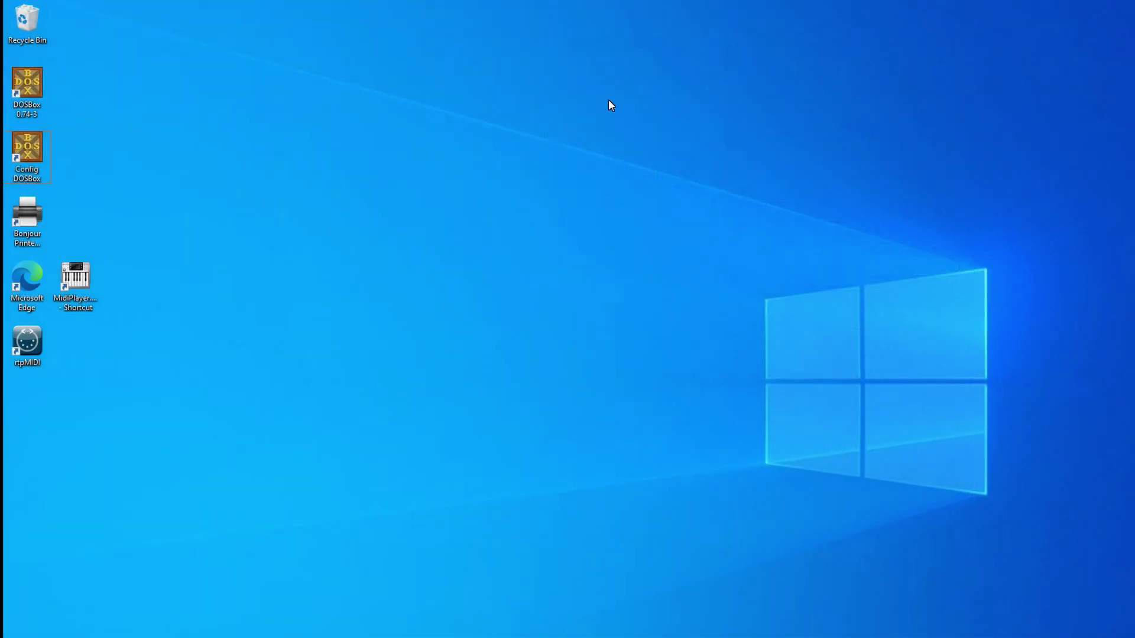
# Launch DOSBox, run mixer /listmidi to show DESKTOP-TE524O8 as device 1, then exit
pyautogui.click(34, 87)
pyautogui.doubleClick(34, 87)
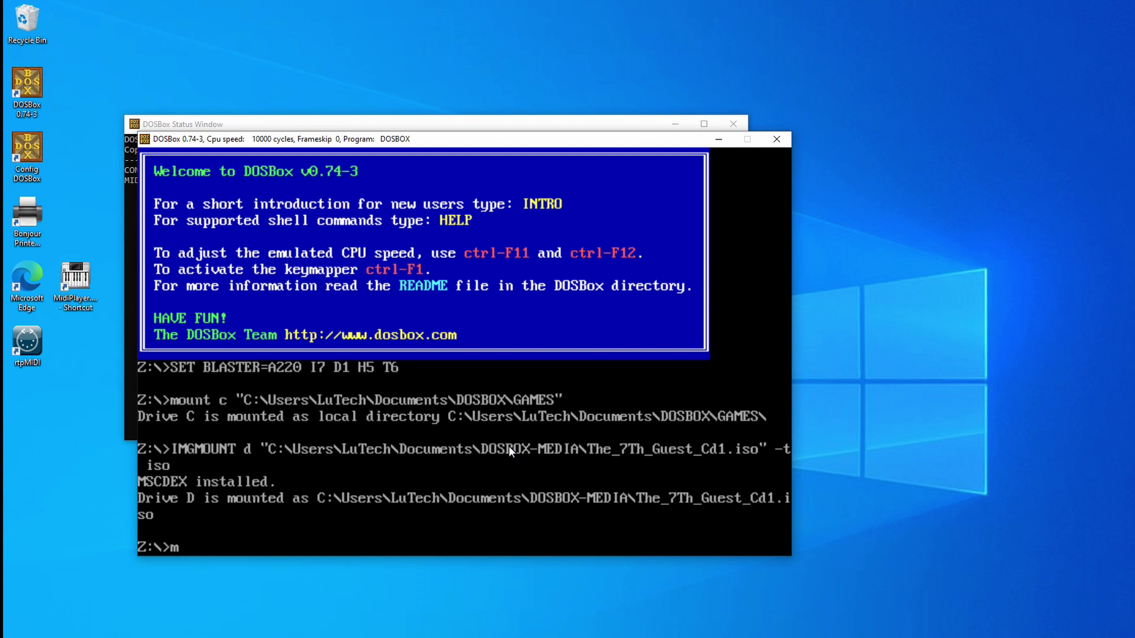
pyautogui.write('er /listmidi')
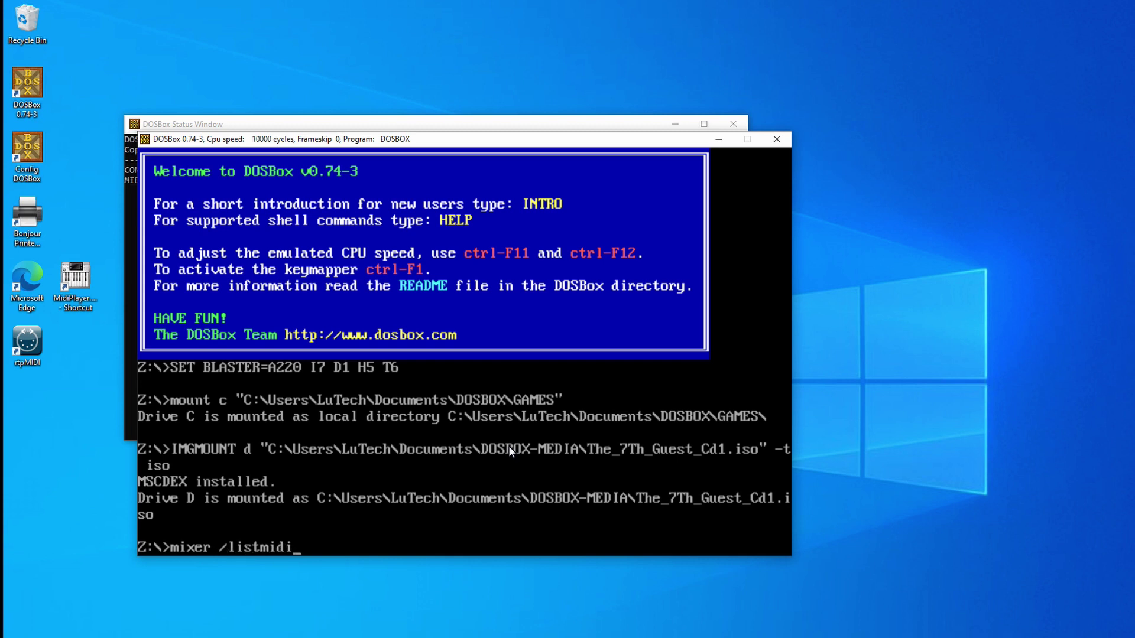
pyautogui.press('Return')
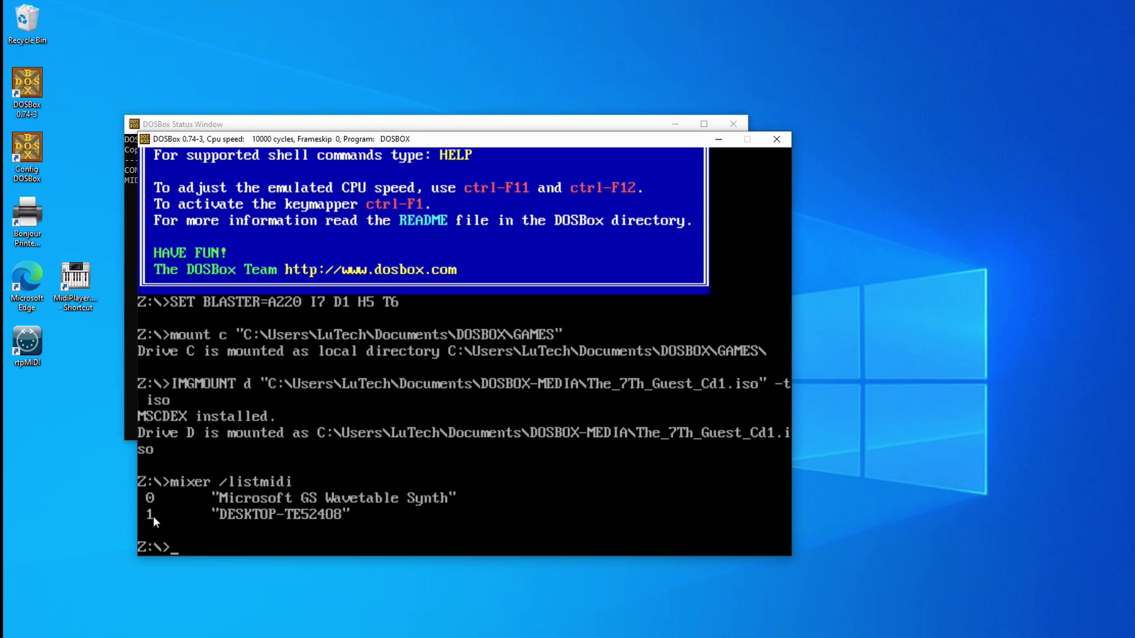
pyautogui.write('xit')
pyautogui.press('Return')
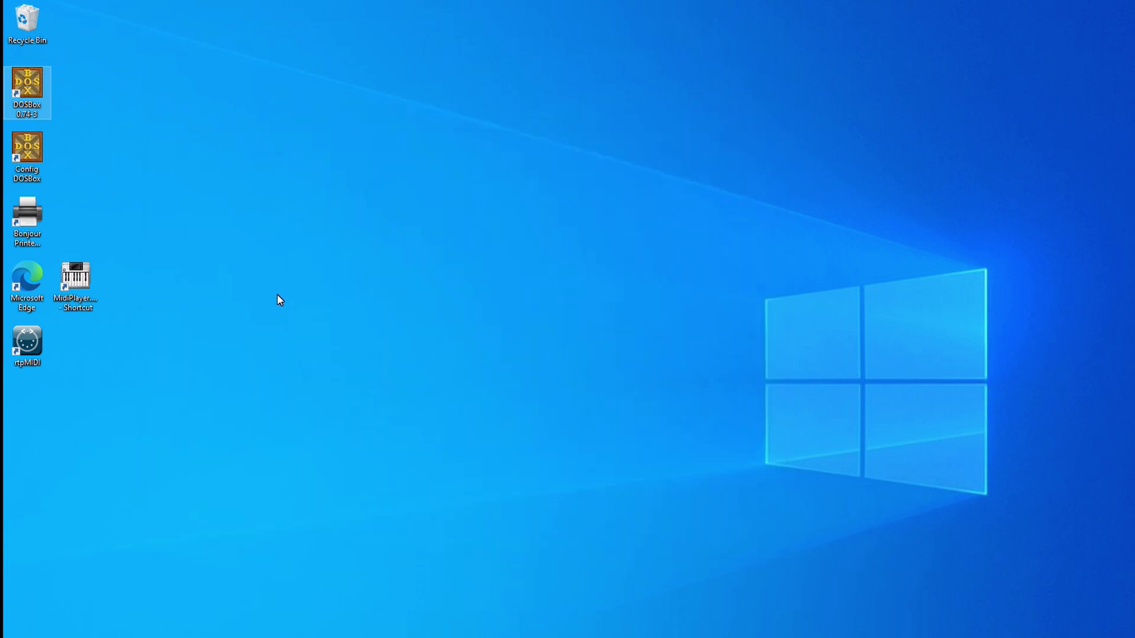
# Open dosbox-0.74-3.conf and set midiconfig=1 in the [midi] section
pyautogui.doubleClick(37, 159)
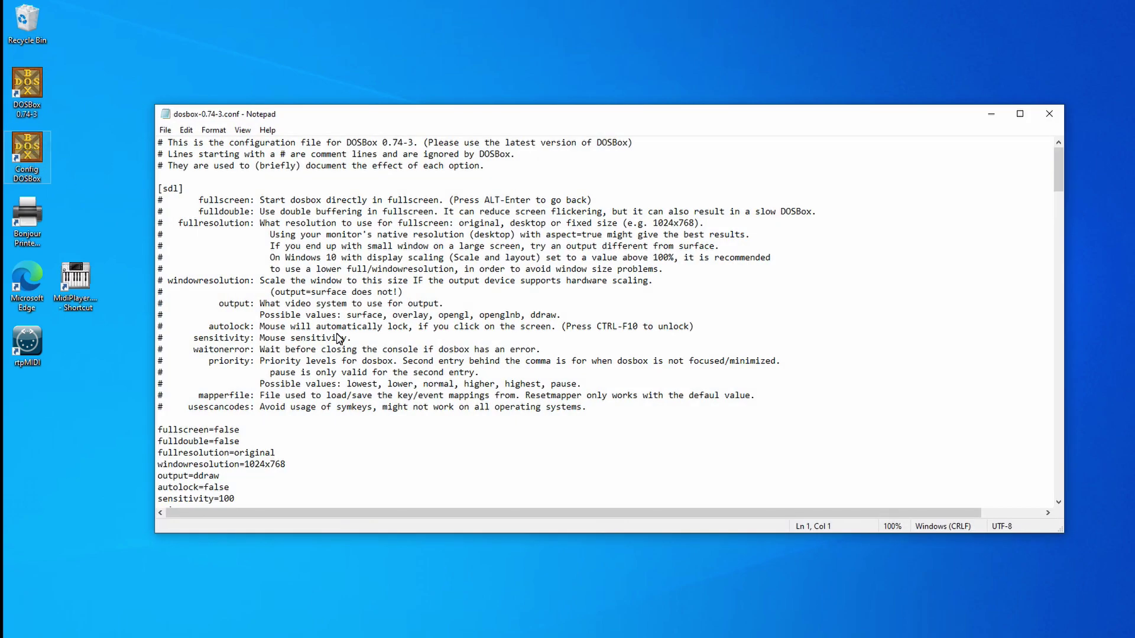
pyautogui.scroll(-17, 408, 266)
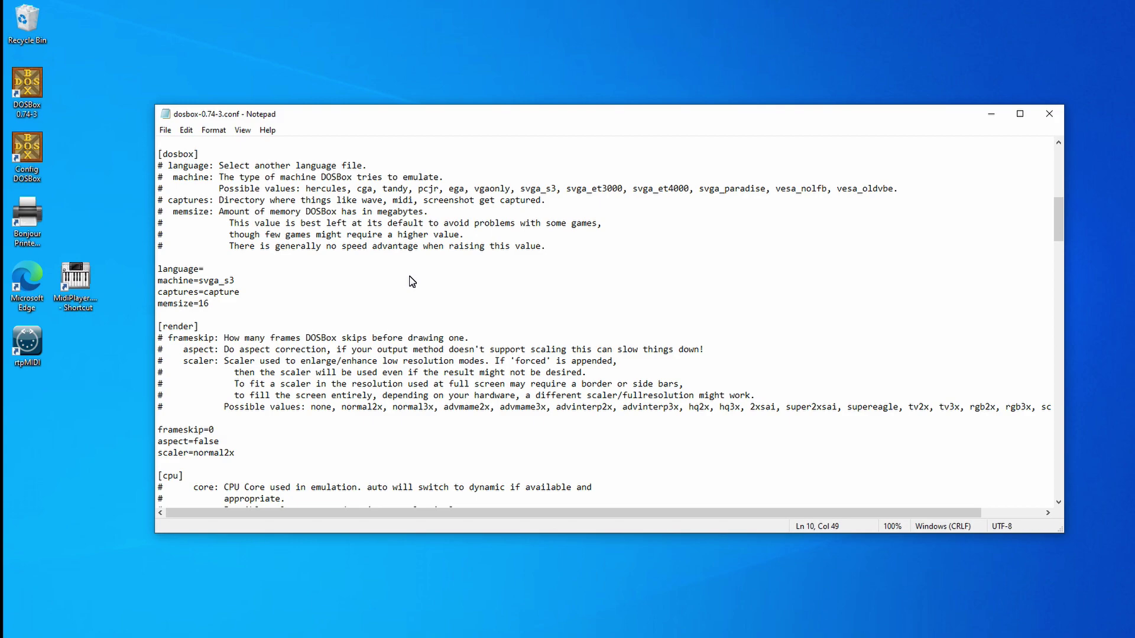
pyautogui.scroll(-18, 412, 281)
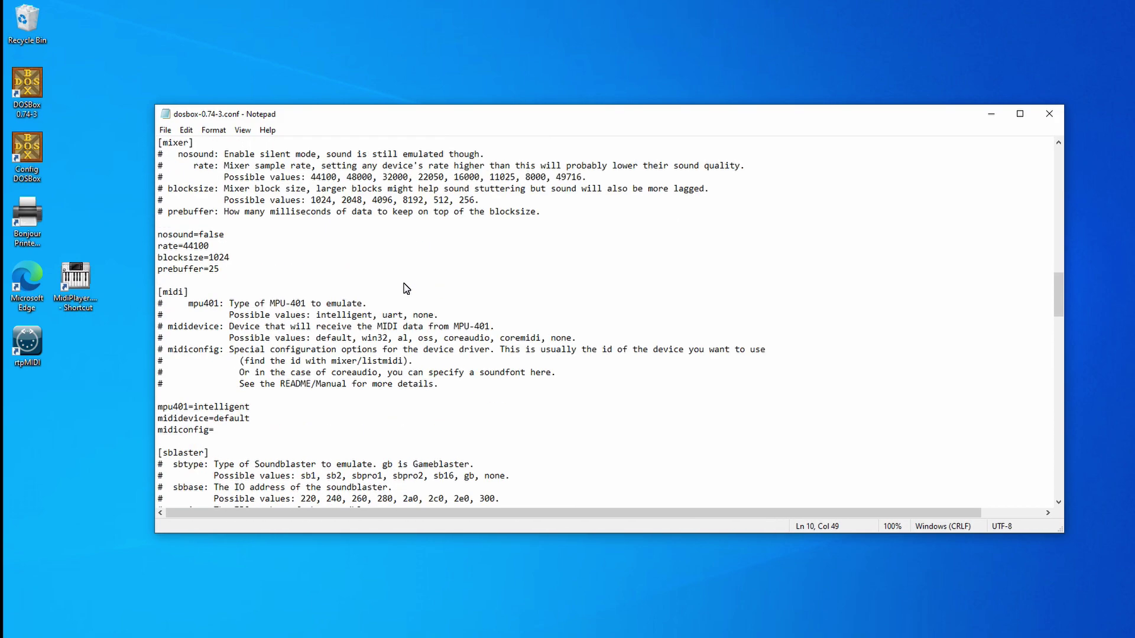
pyautogui.moveTo(187, 292); pyautogui.dragTo(158, 300)
pyautogui.click(199, 294)
pyautogui.click(222, 435)
pyautogui.write('1')
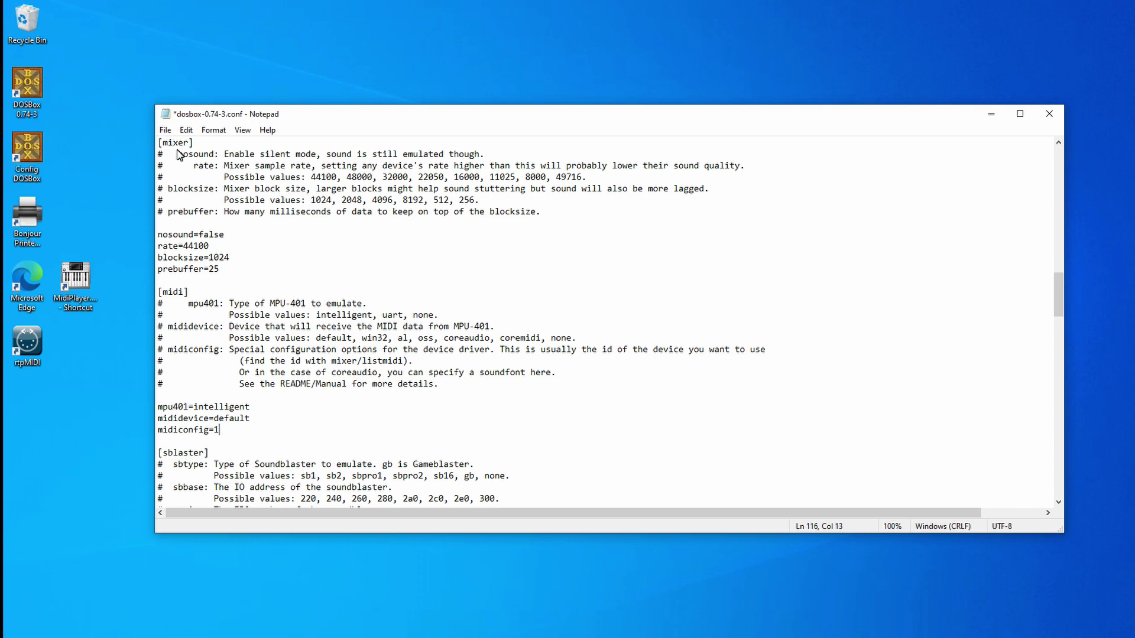
# Save the configuration file and close Notepad
pyautogui.click(165, 131)
pyautogui.click(183, 186)
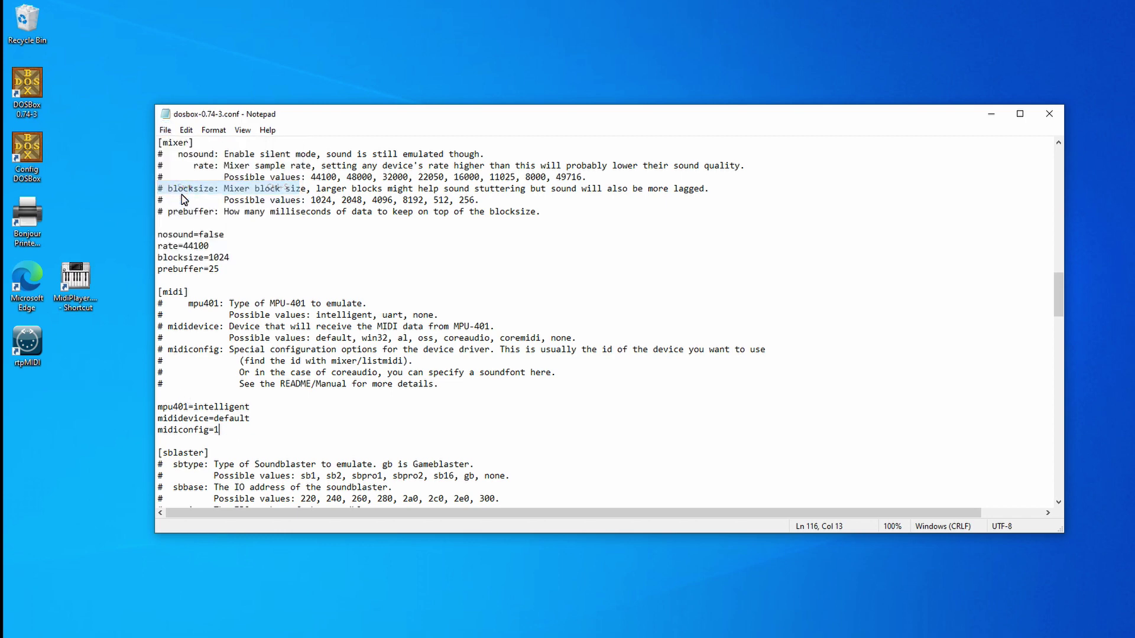
pyautogui.click(166, 130)
pyautogui.click(193, 254)
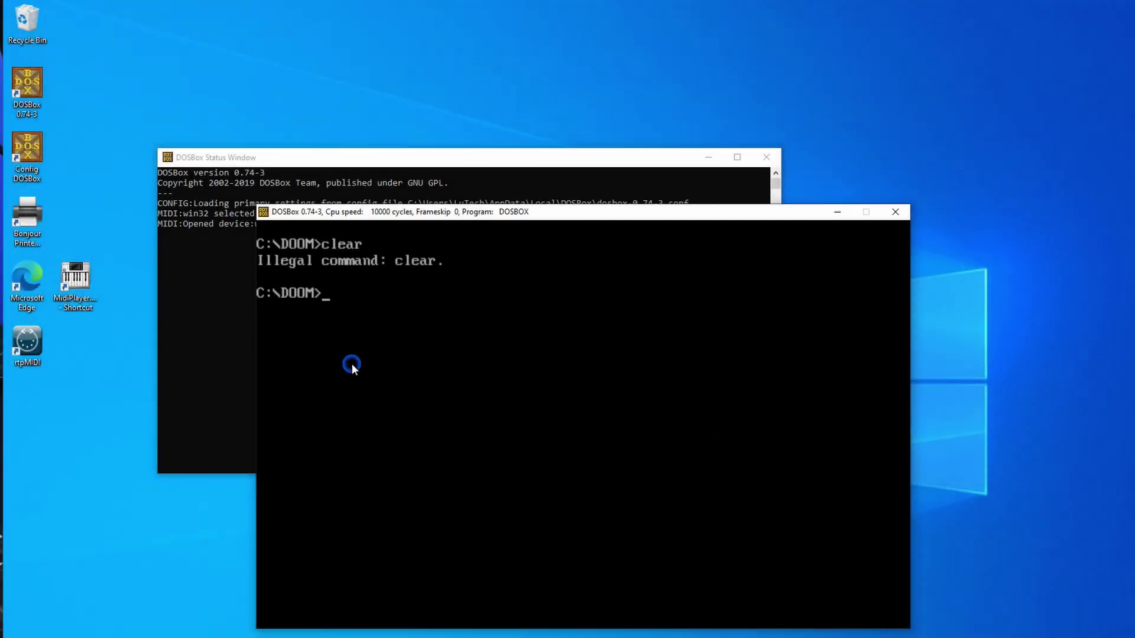
# Clear the DOSBox console with cls, leaving a bare C:\DOOM prompt
pyautogui.write('clear')
pyautogui.press('Return')
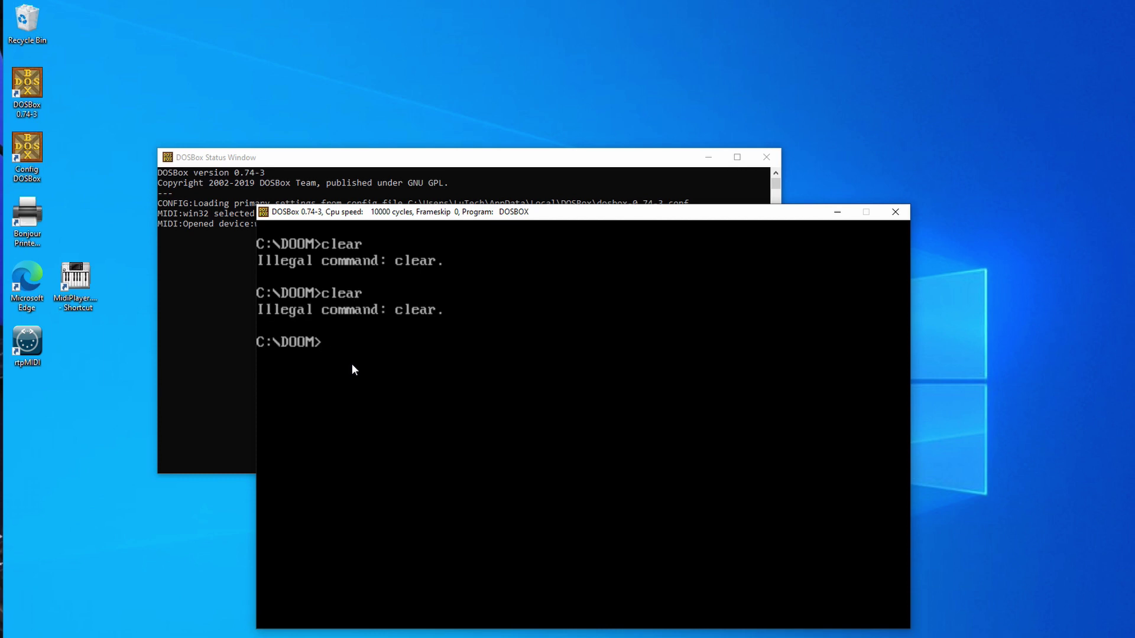
pyautogui.write('cls')
pyautogui.press('Return')
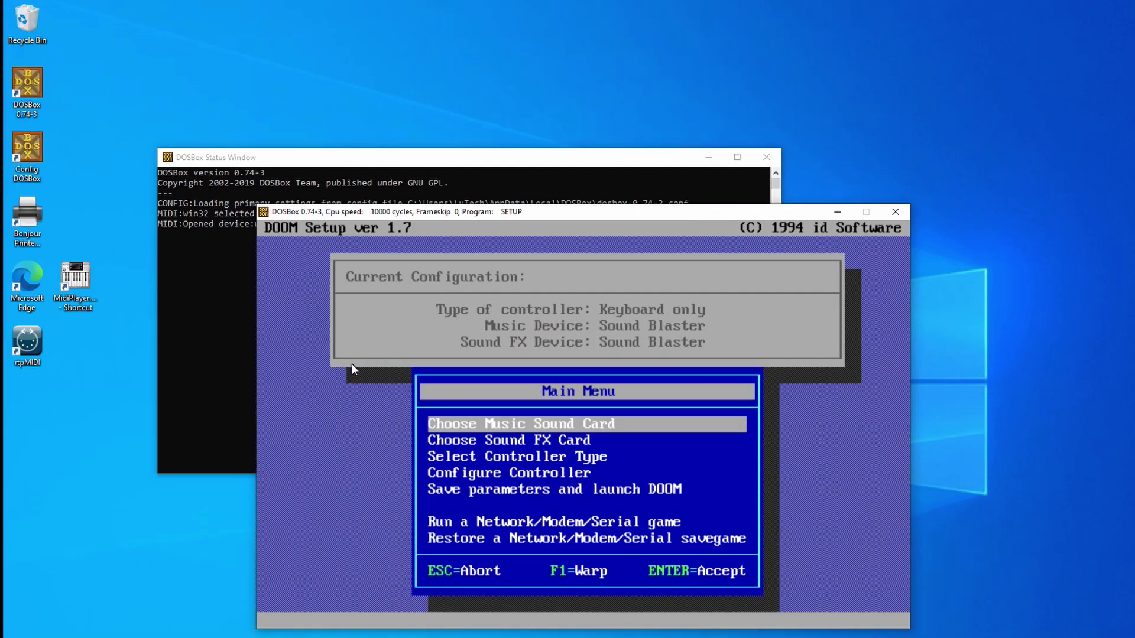
# Set DOOM's music sound card to Roland Sound Canvas on MIDI port 330
pyautogui.press('Down')
pyautogui.press('Up')
pyautogui.press('Return')
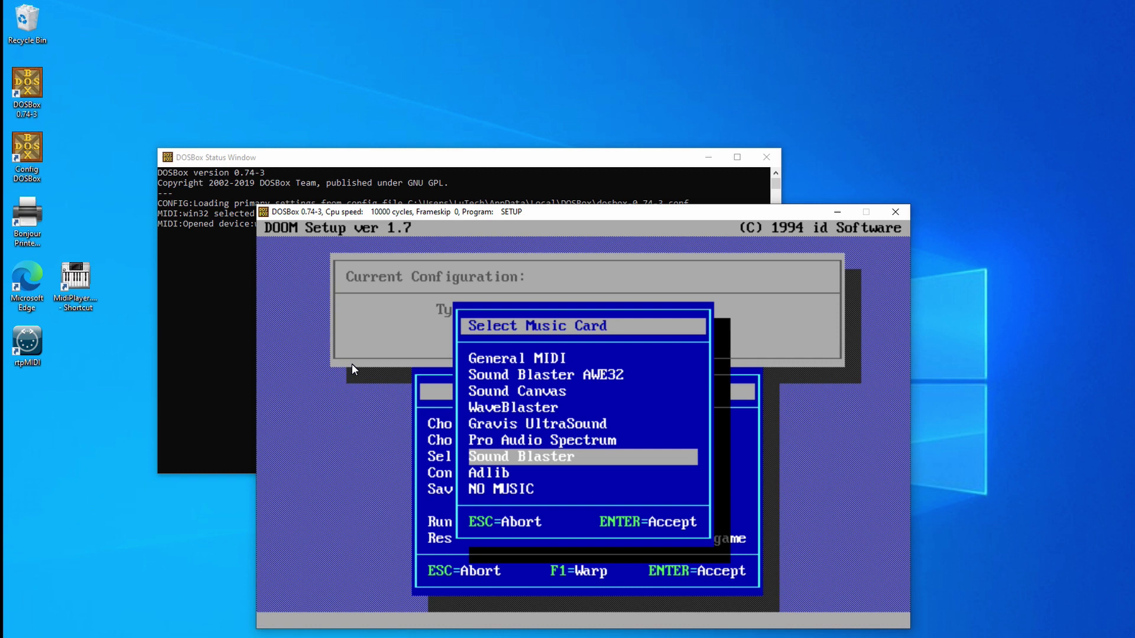
pyautogui.press('Up')
pyautogui.press('Up')
pyautogui.press('Up')
pyautogui.press('Up')
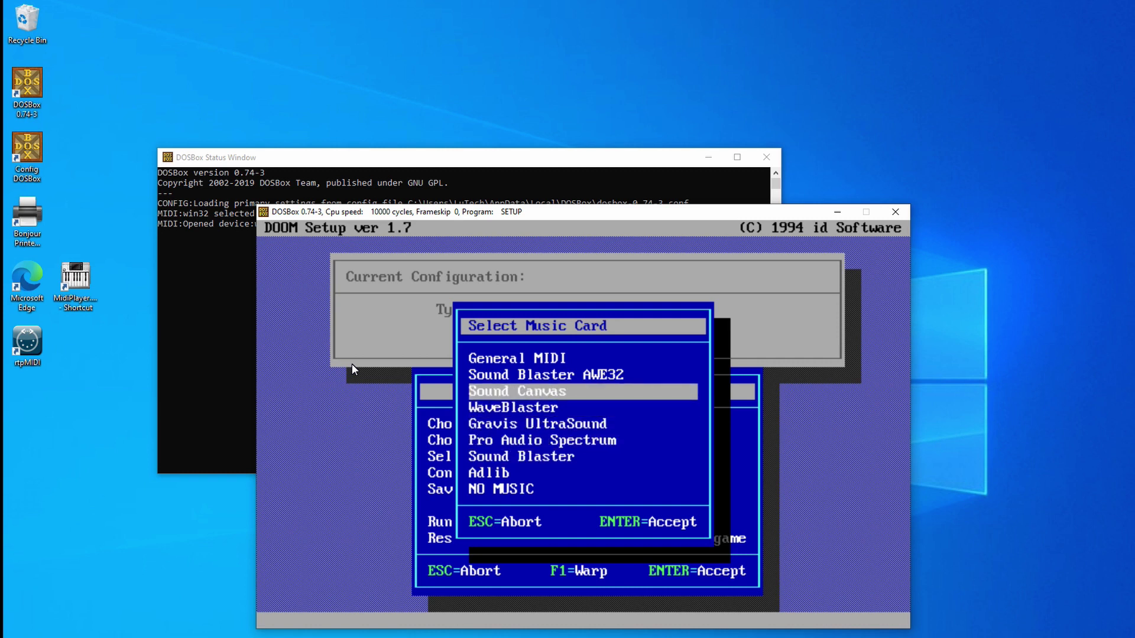
pyautogui.press('Up')
pyautogui.press('Up')
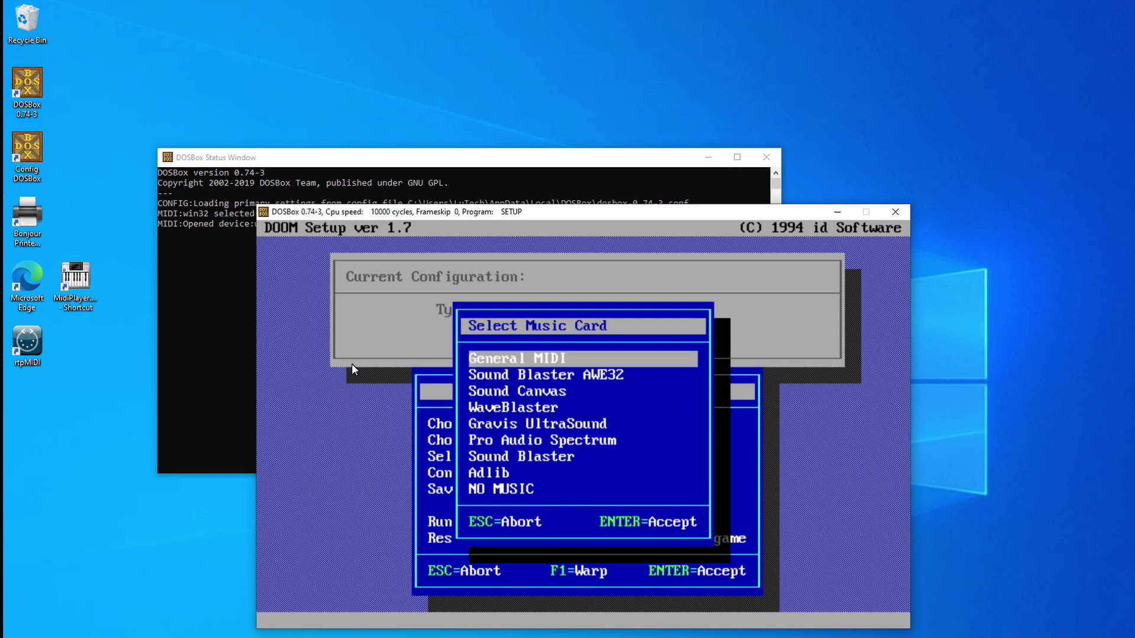
pyautogui.press('Down')
pyautogui.press('Down')
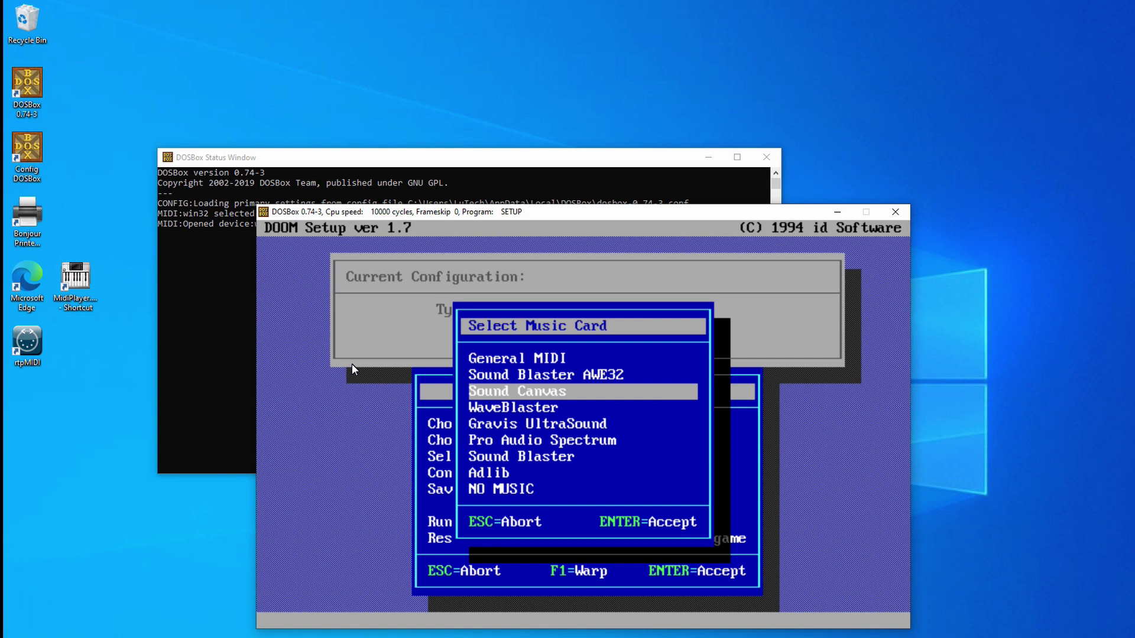
pyautogui.press('Up')
pyautogui.press('Up')
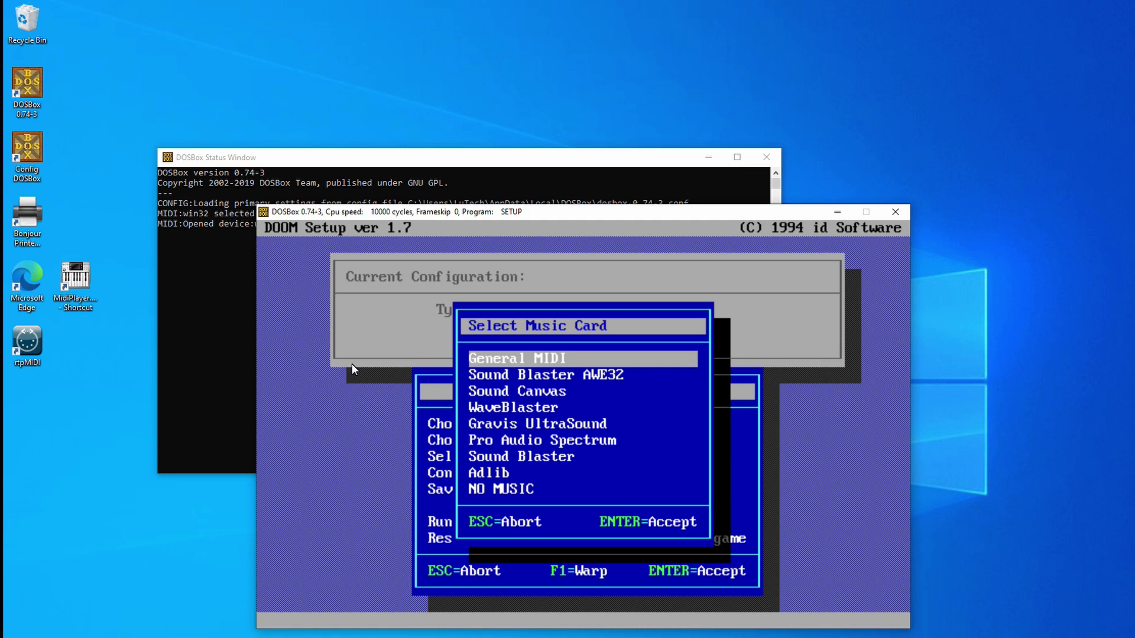
pyautogui.press('Down')
pyautogui.press('Down')
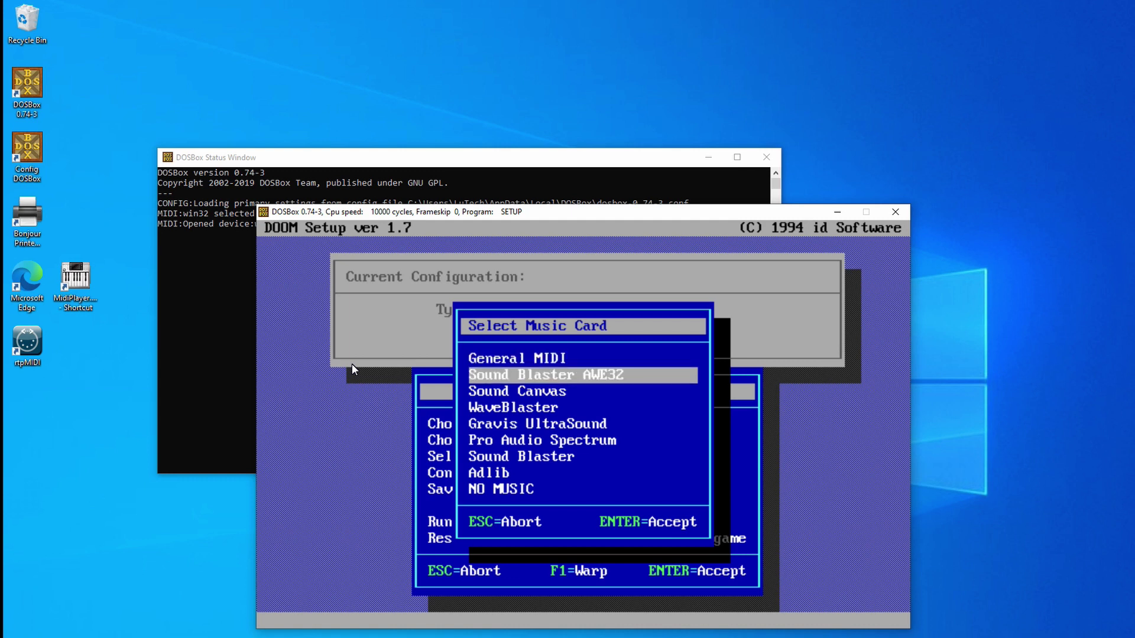
pyautogui.press('Return')
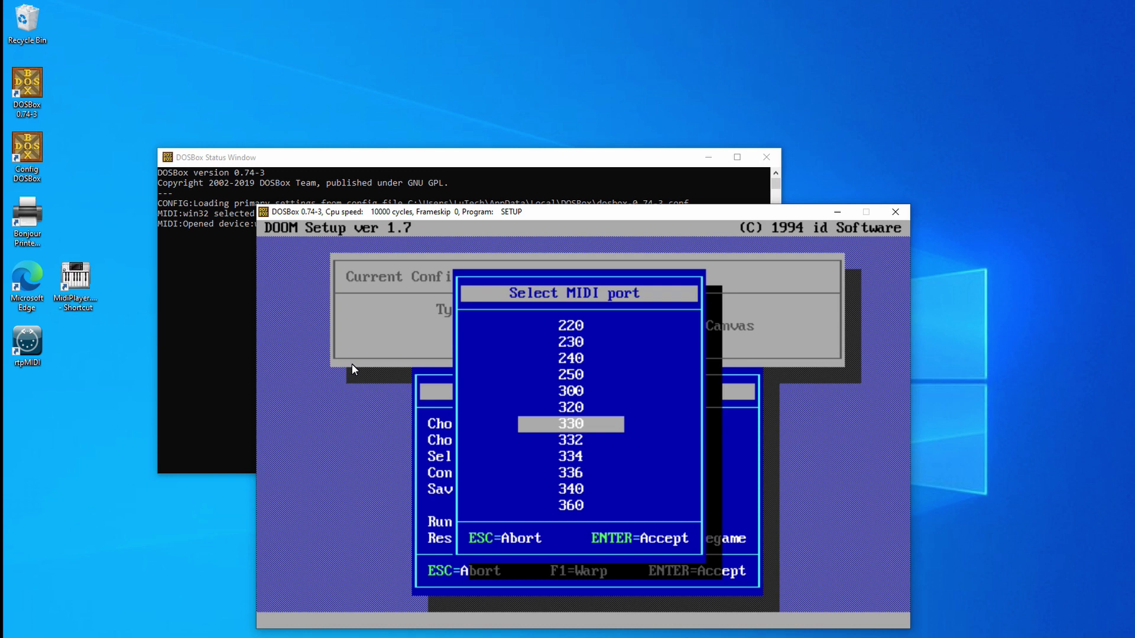
pyautogui.press('Return')
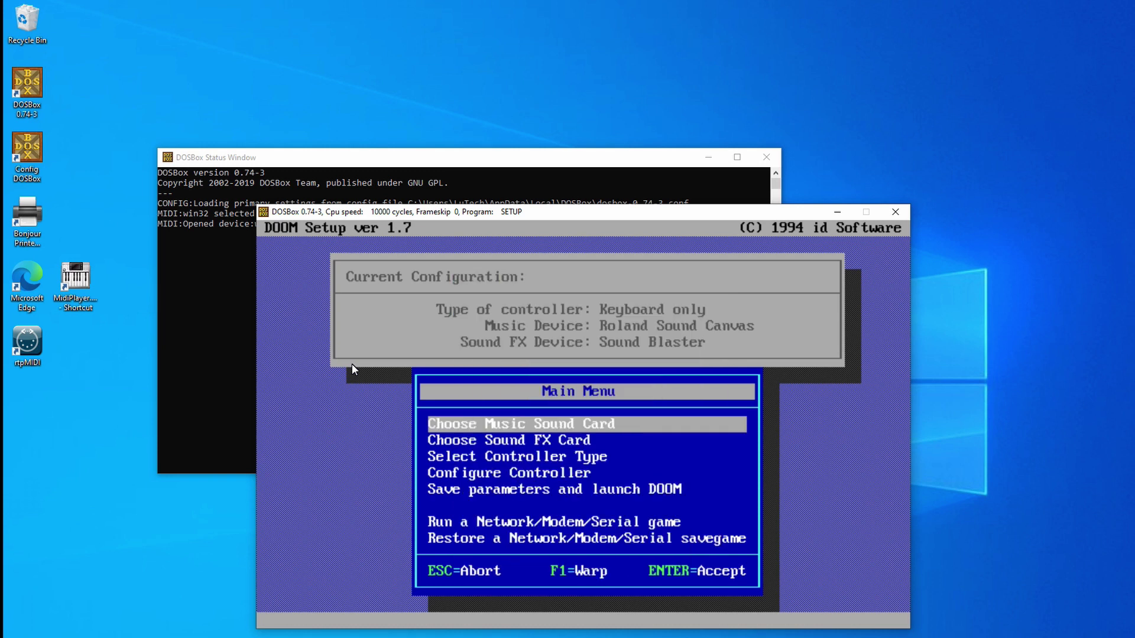
# Save the DOOM setup, launch DOOM and start a new game on I'm too young to die
pyautogui.press('Down')
pyautogui.press('Down')
pyautogui.press('Down')
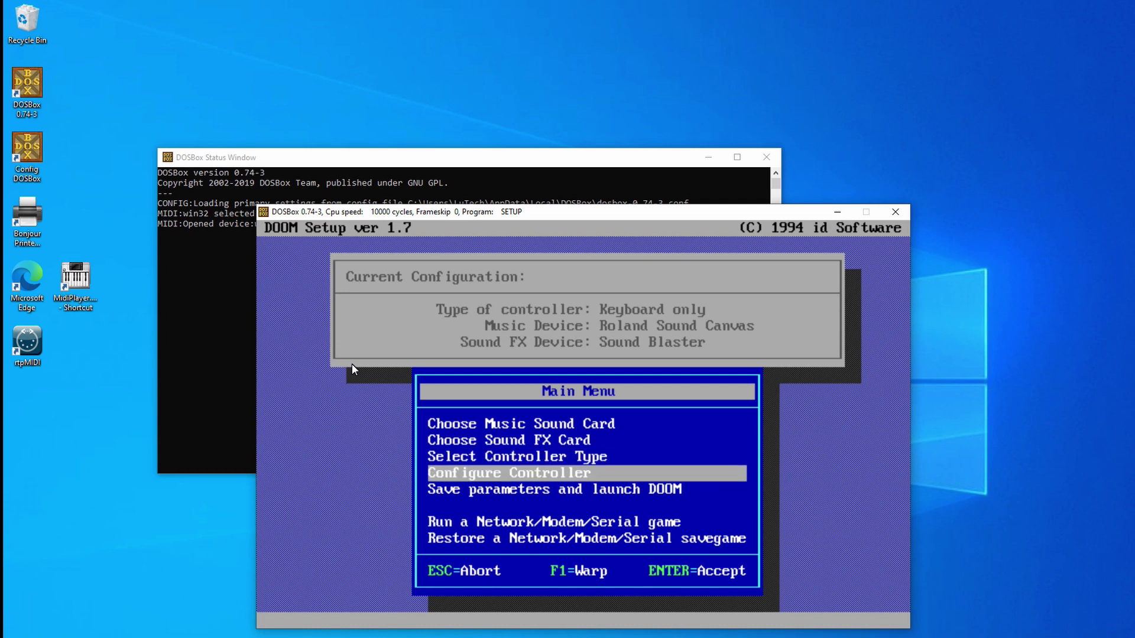
pyautogui.press('Down')
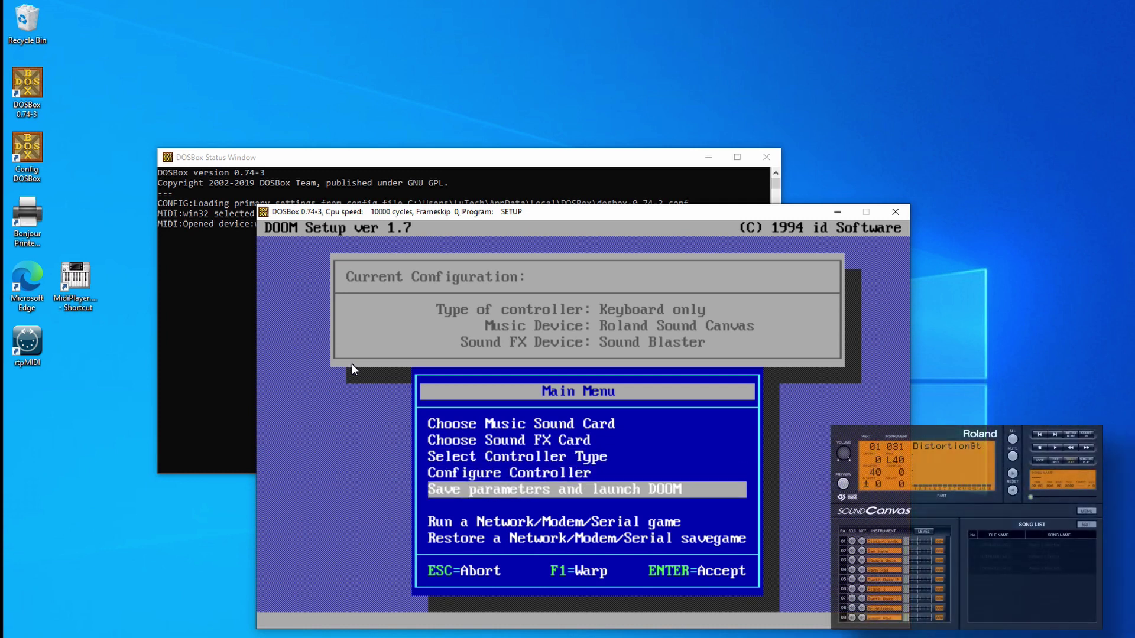
pyautogui.press('Return')
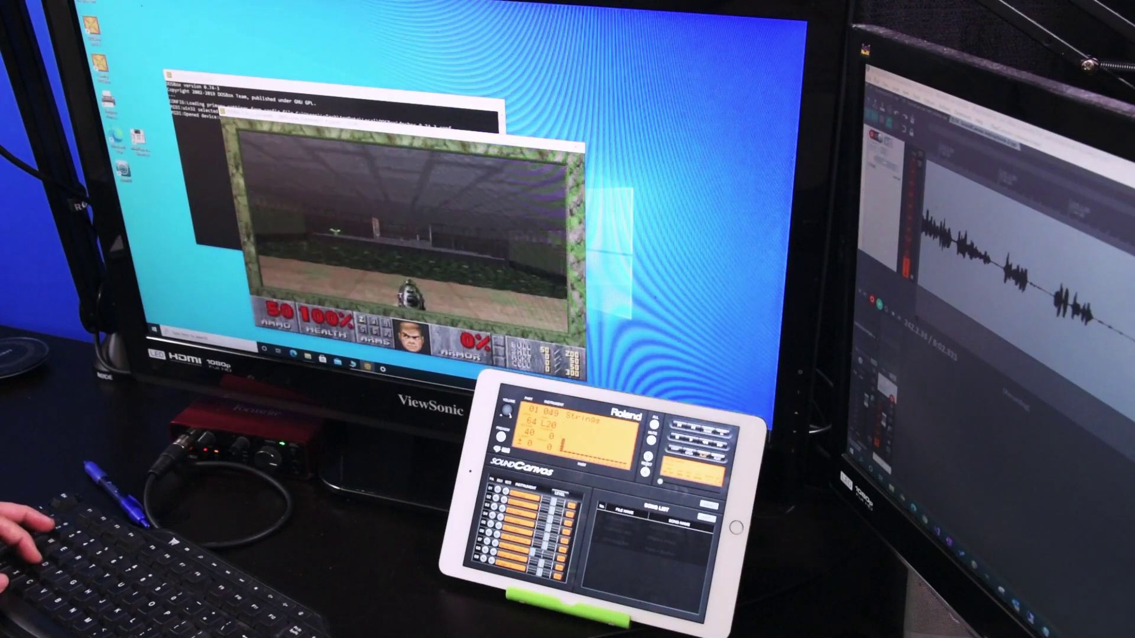
pyautogui.press('Escape')
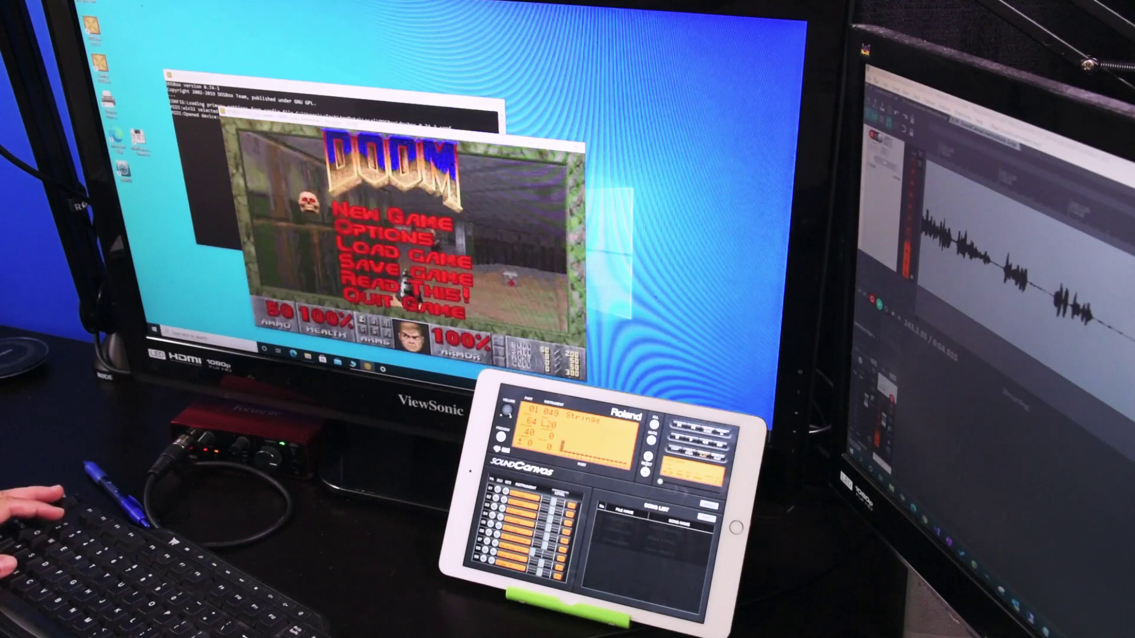
pyautogui.press('Return')
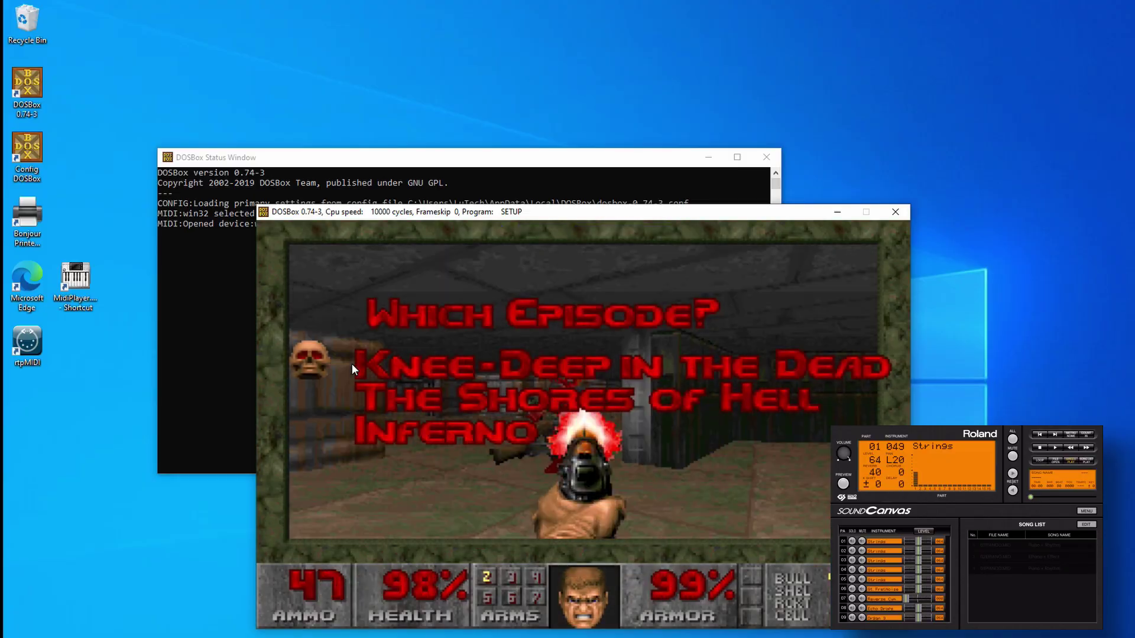
pyautogui.press('Return')
pyautogui.press('Up')
pyautogui.press('Up')
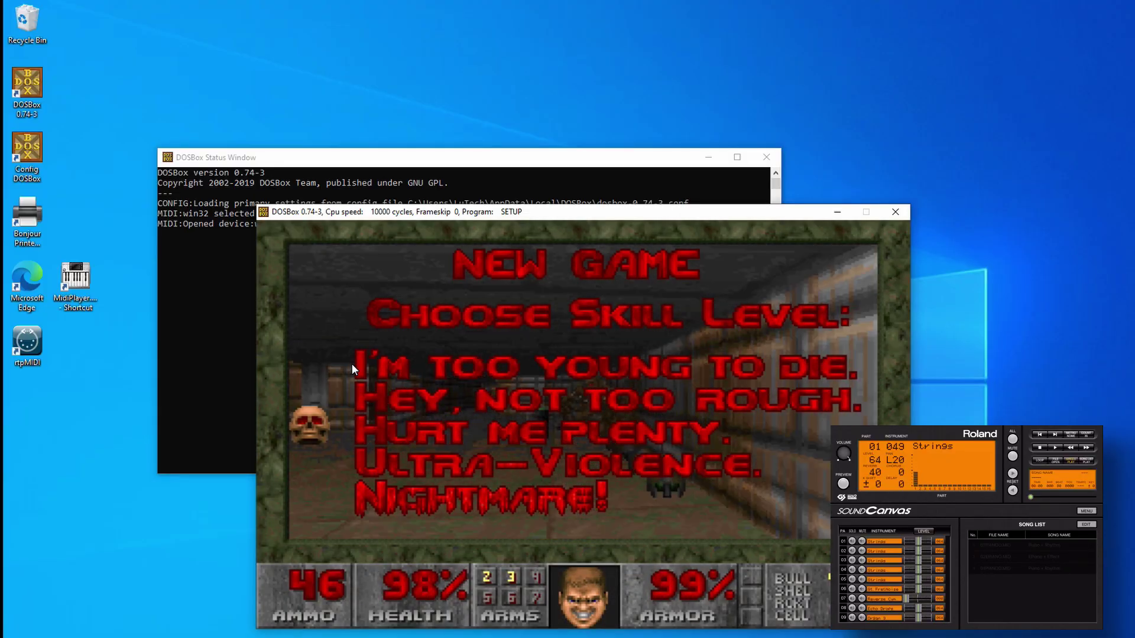
pyautogui.press('Return')
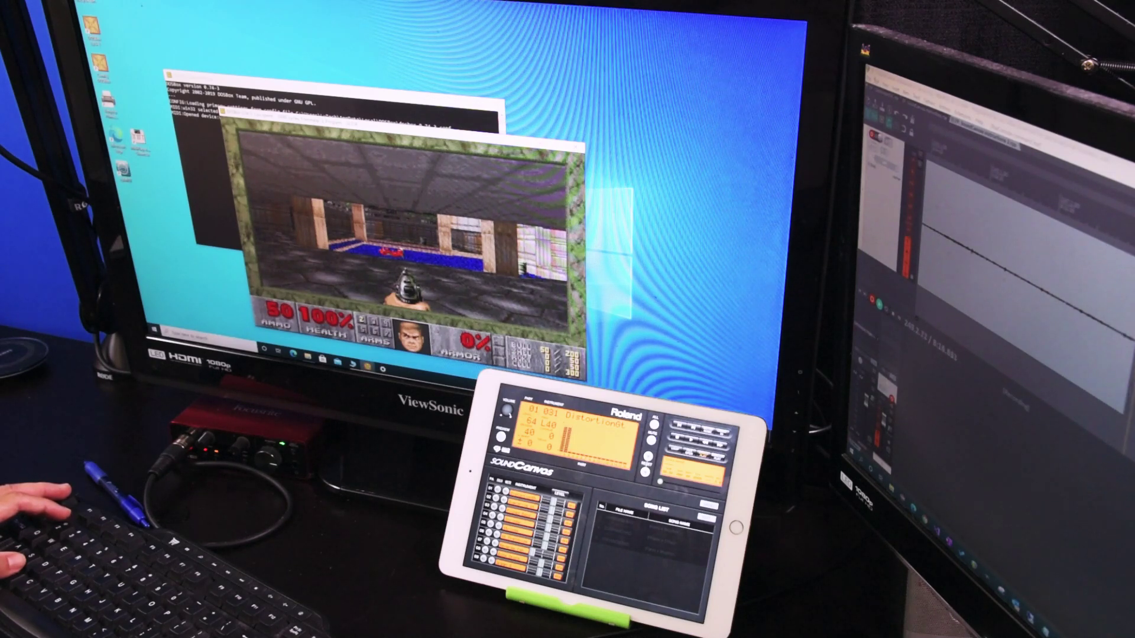
# Quit DOOM through Quit Game and confirm with Y to return to DOS
pyautogui.press('Escape')
pyautogui.press('Up')
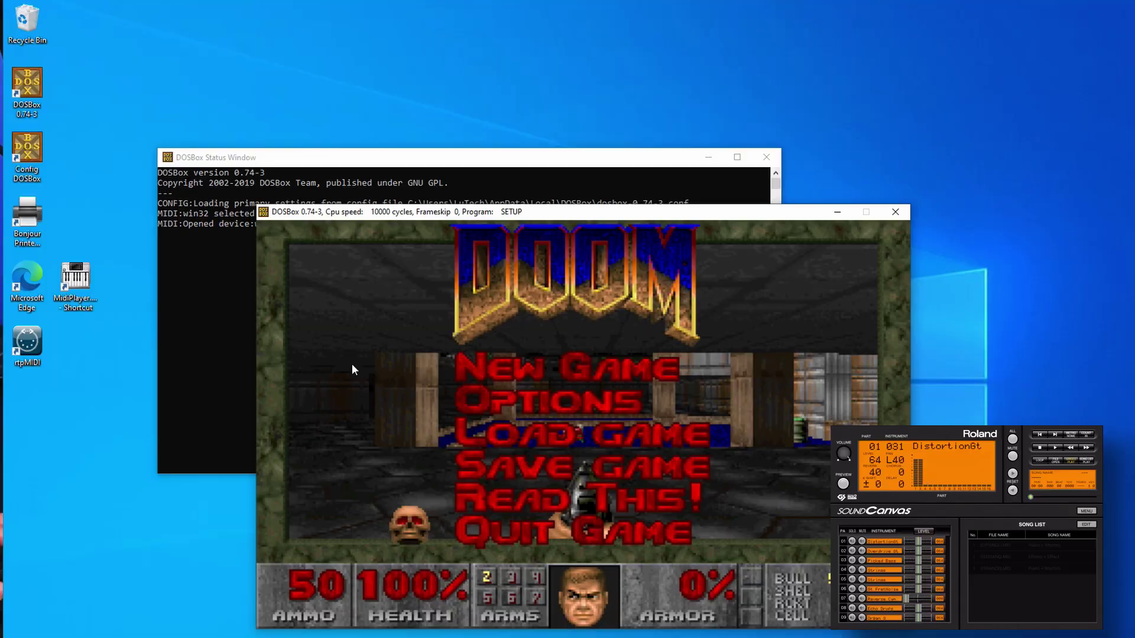
pyautogui.press('Return')
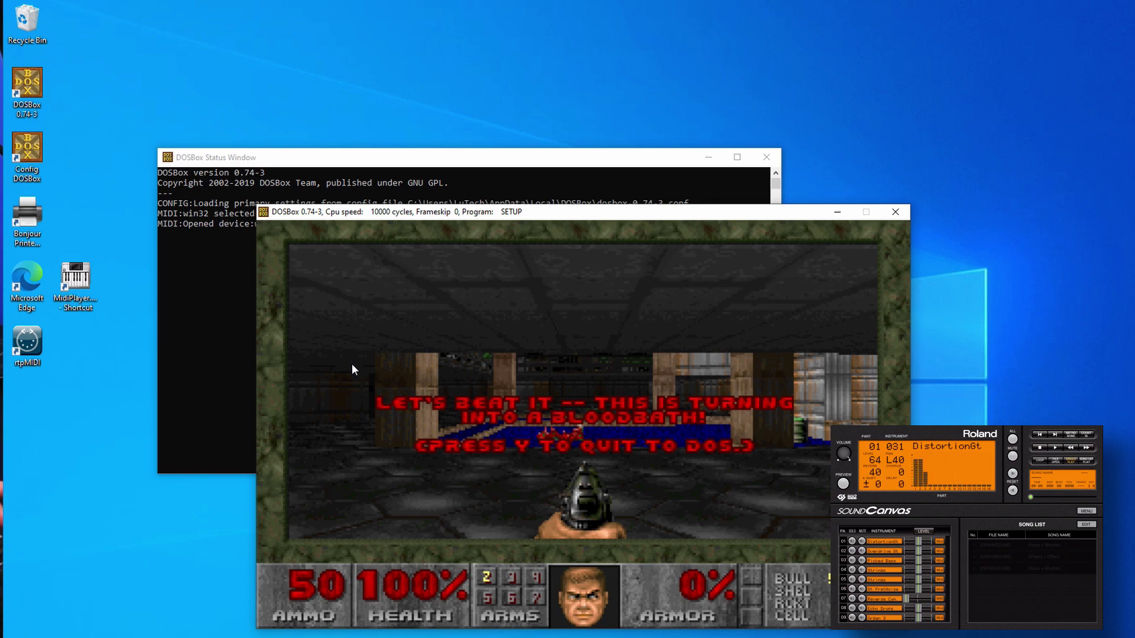
pyautogui.press('y')
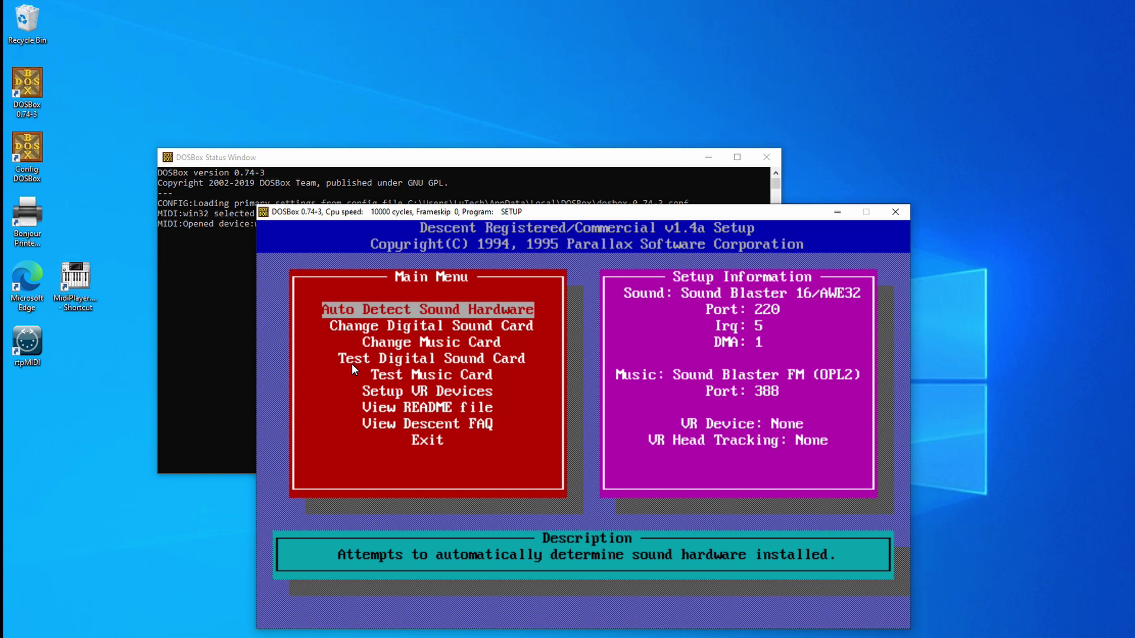
# Choose General MIDI as Descent's music card and accept the default port 330
pyautogui.press('Down')
pyautogui.press('Down')
pyautogui.press('Return')
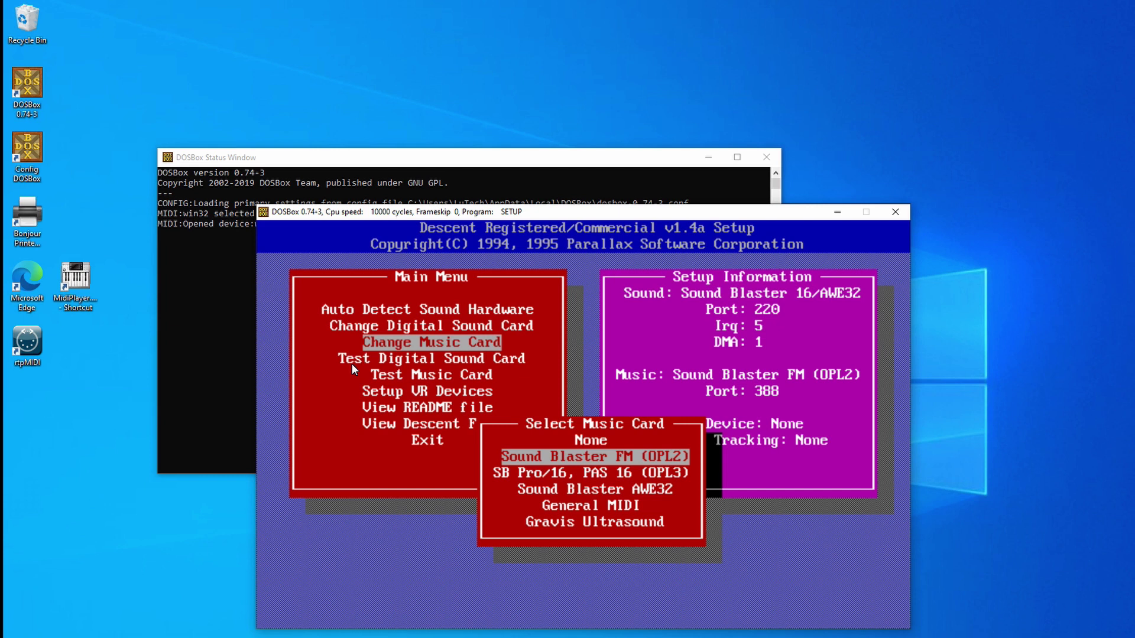
pyautogui.press('Down')
pyautogui.press('Down')
pyautogui.press('Down')
pyautogui.press('Return')
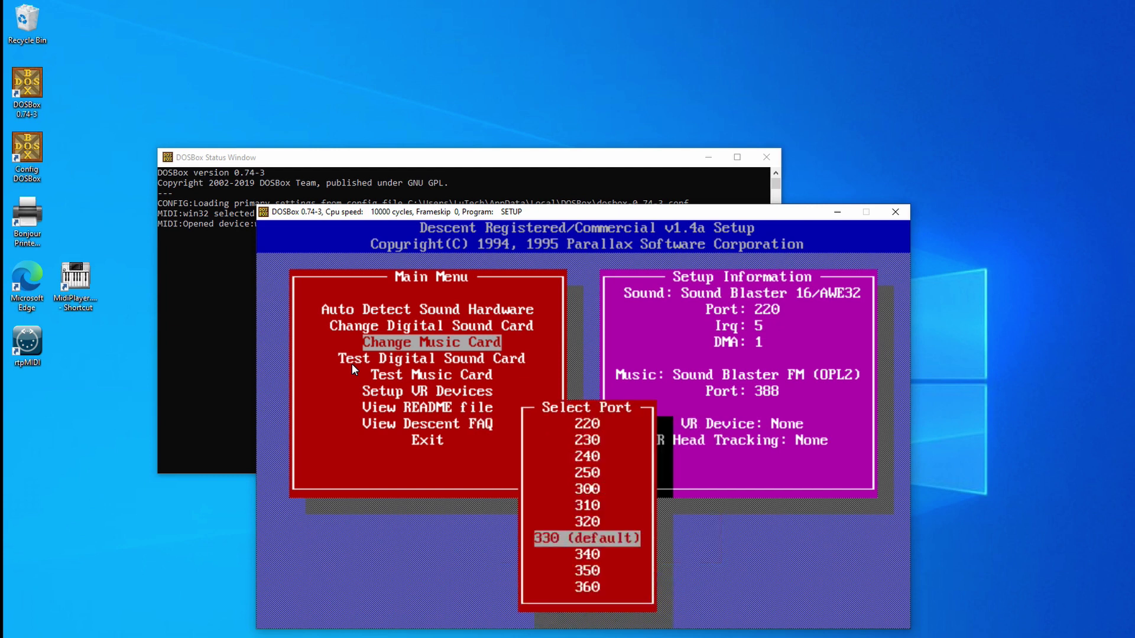
pyautogui.press('Return')
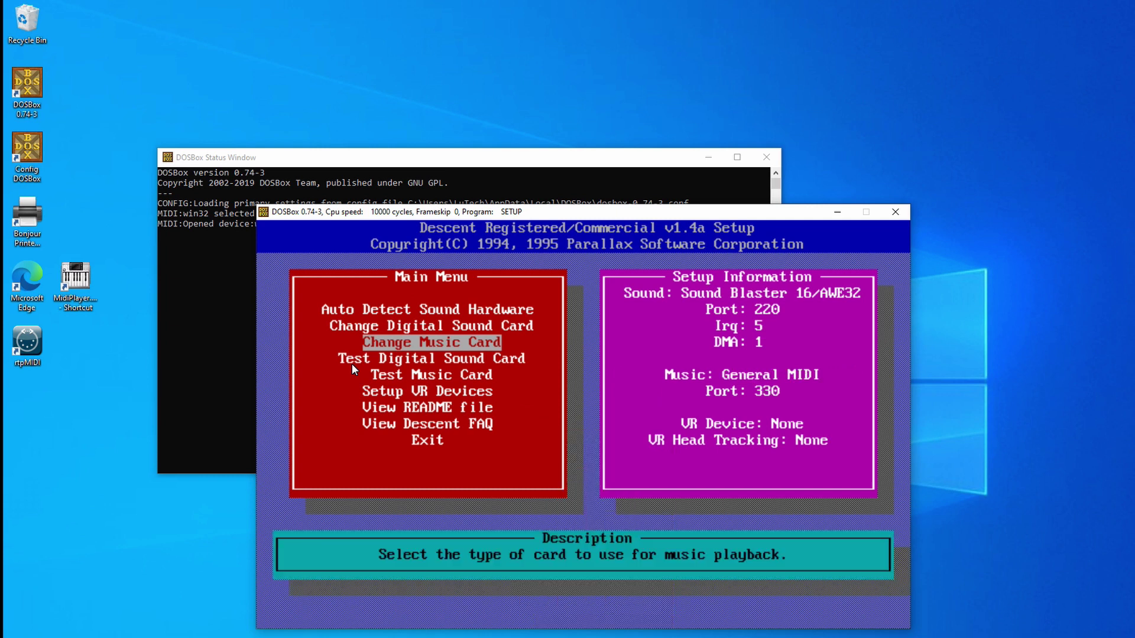
# Run Descent's Test Music Card and continue past the warning to play General MIDI on port 330
pyautogui.press('Down')
pyautogui.press('Down')
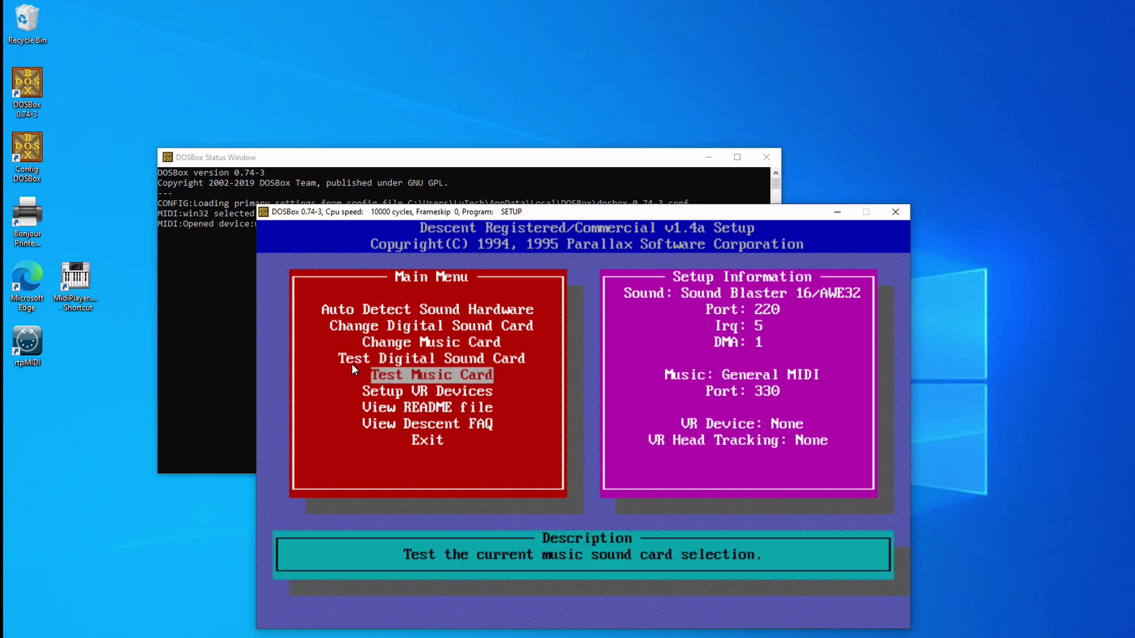
pyautogui.press('Return')
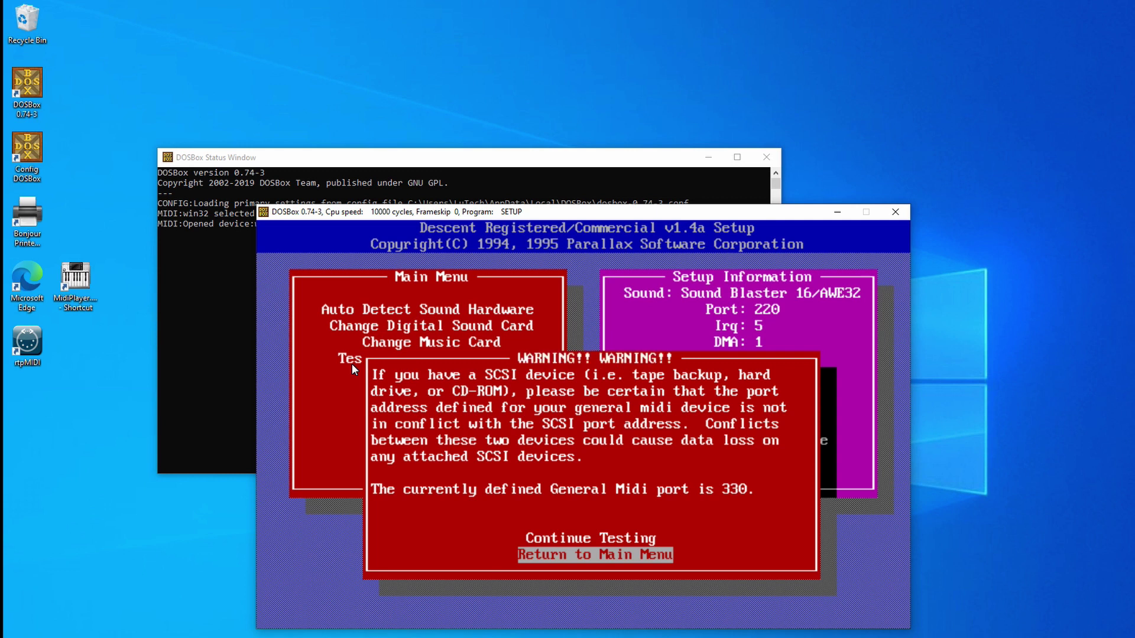
pyautogui.press('Up')
pyautogui.press('Return')
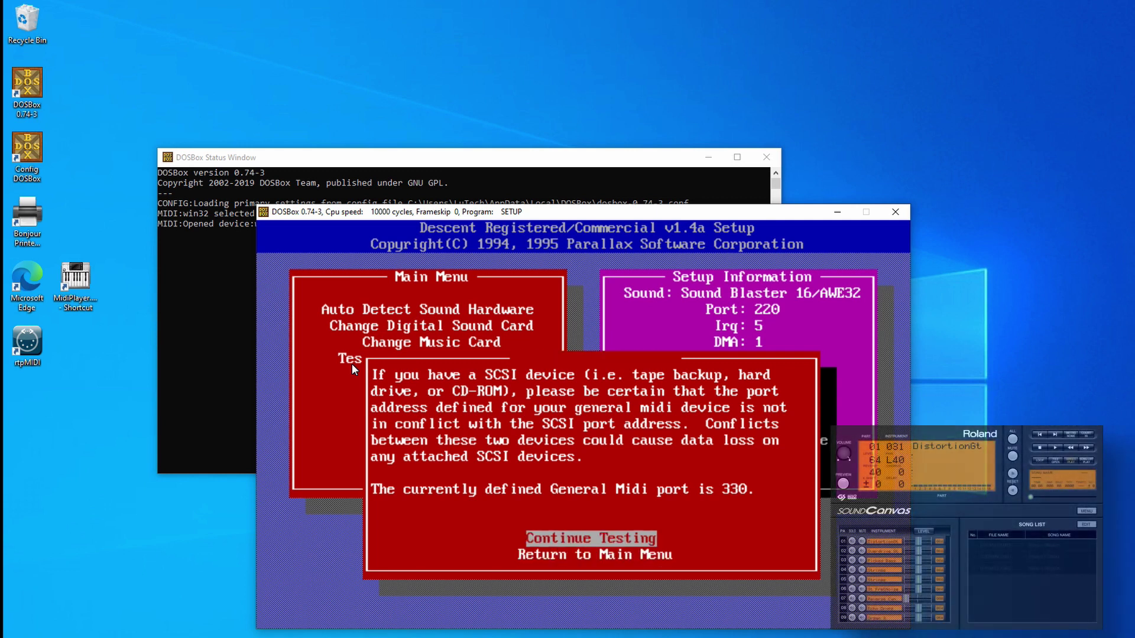